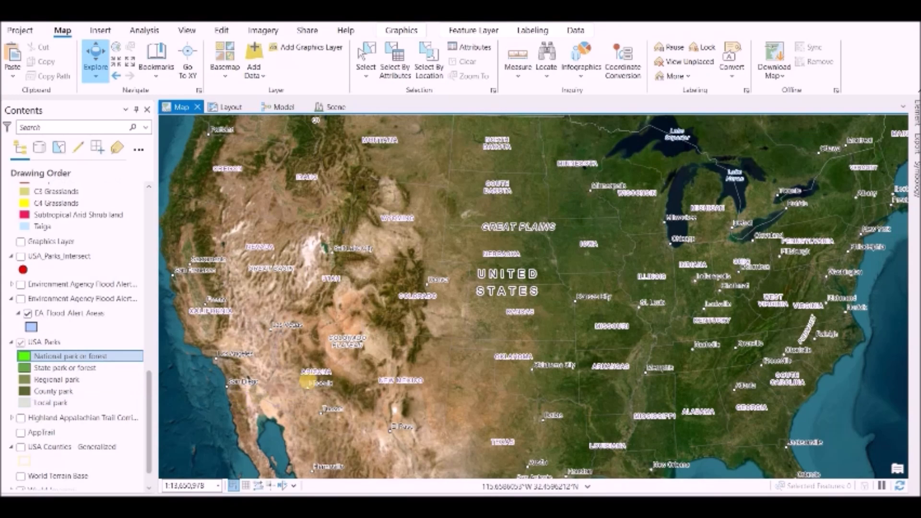
- Set the transparency of the whole USA Parks layer to 44.1% so the imagery beneath shows through
{"action": "scroll", "coordinate": [336, 366], "scroll_direction": "down", "scroll_amount": 3}
{"action": "scroll", "coordinate": [335, 366], "scroll_direction": "up", "scroll_amount": 5}
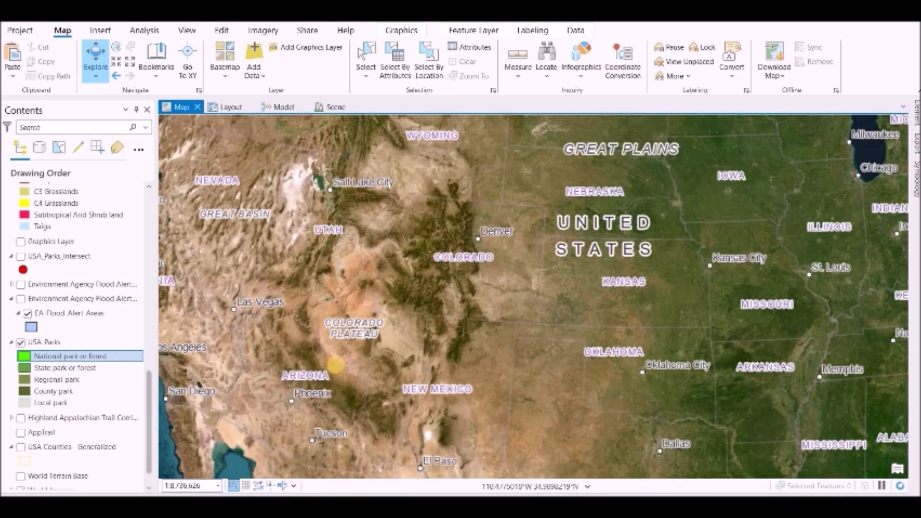
{"action": "scroll", "coordinate": [337, 368], "scroll_direction": "down", "scroll_amount": 2}
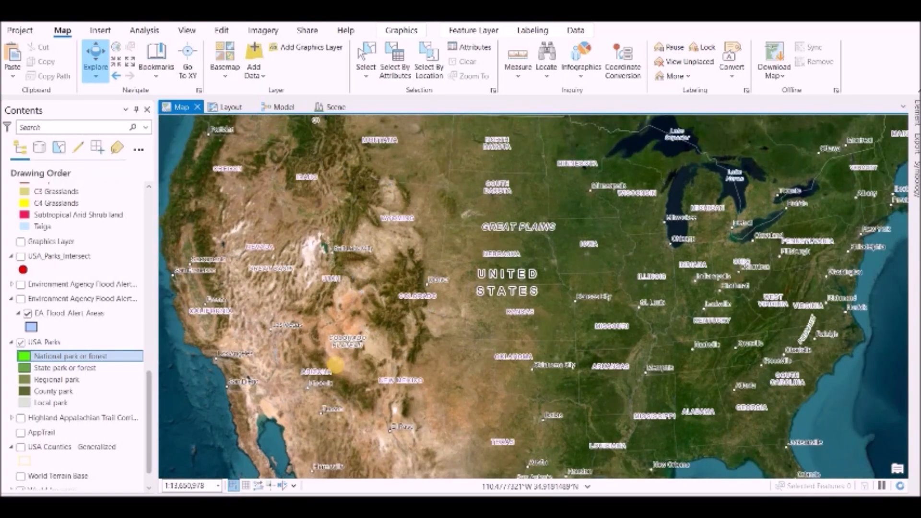
{"action": "scroll", "coordinate": [312, 331], "scroll_direction": "up", "scroll_amount": 5}
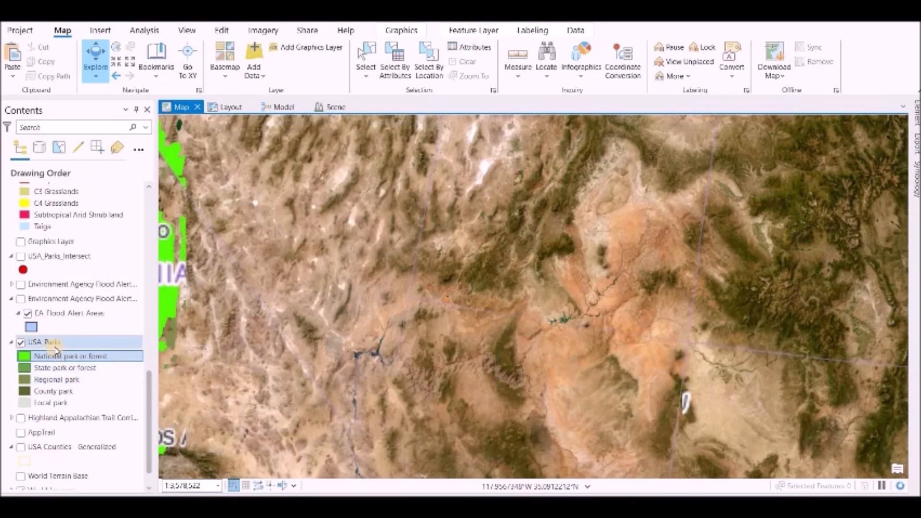
{"action": "left_click_drag", "start_coordinate": [212, 333], "coordinate": [403, 336]}
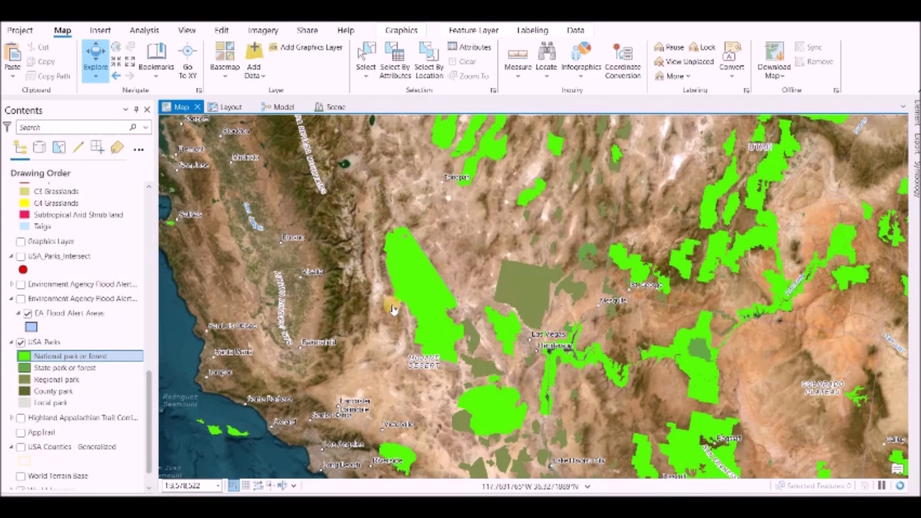
{"action": "left_click_drag", "start_coordinate": [379, 340], "coordinate": [279, 190]}
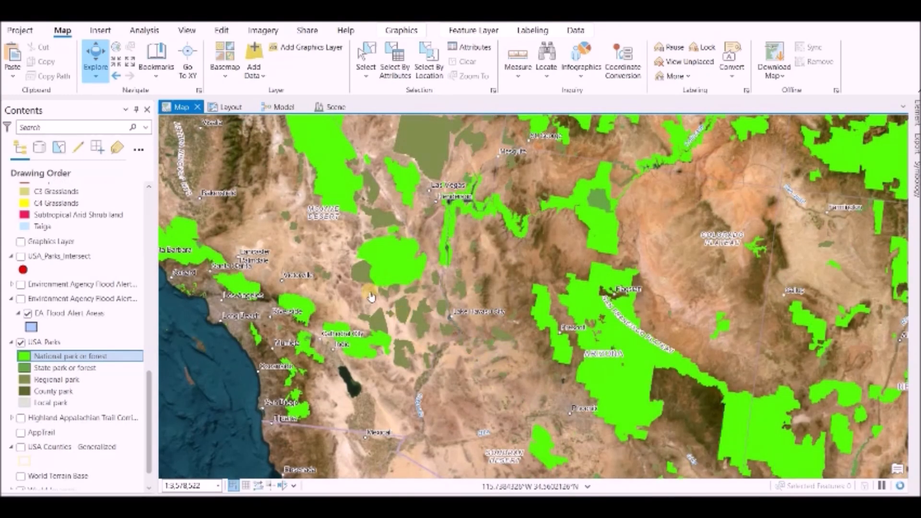
{"action": "left_click", "coordinate": [110, 344]}
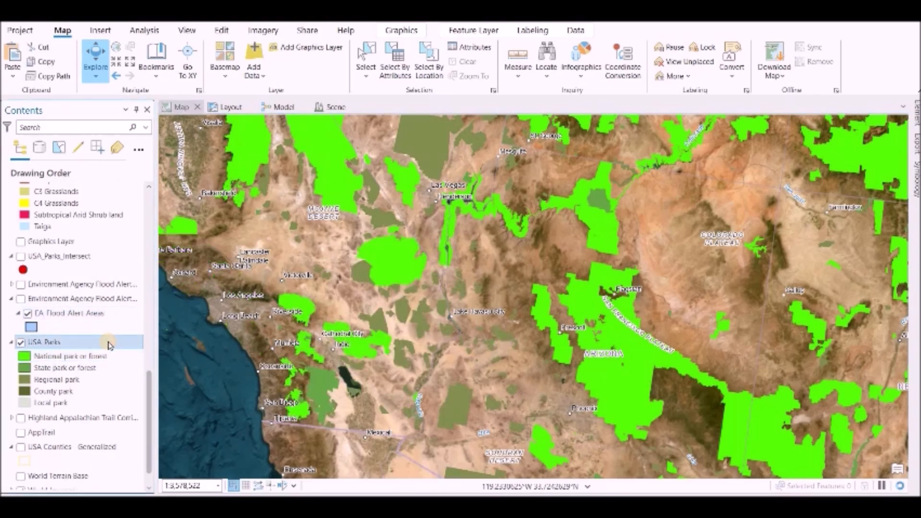
{"action": "left_click", "coordinate": [474, 30]}
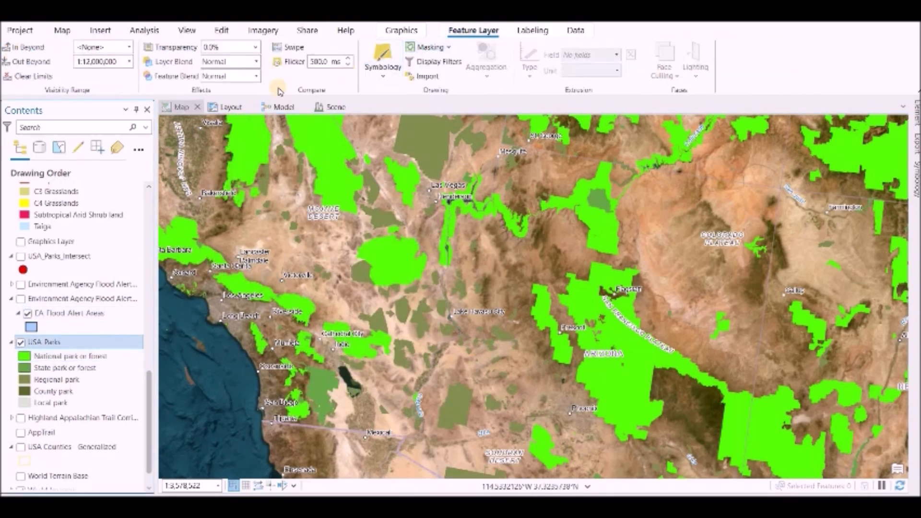
{"action": "left_click", "coordinate": [256, 47]}
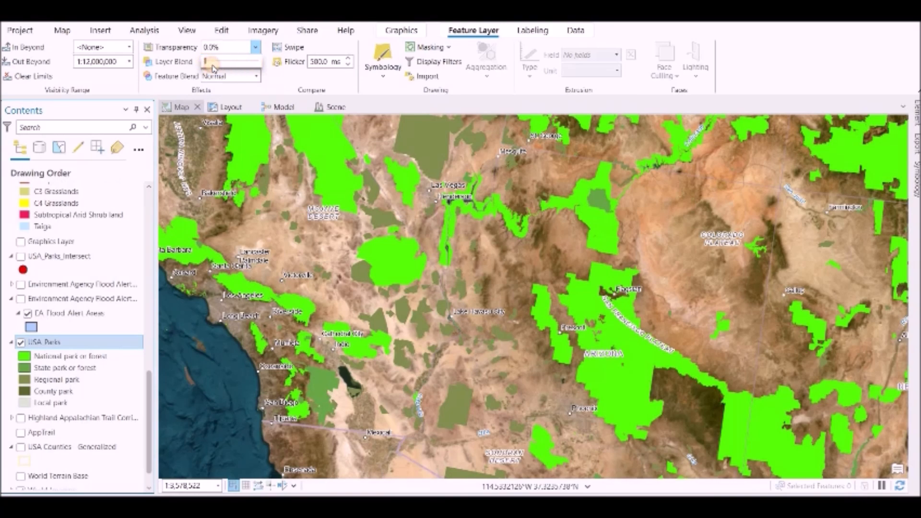
{"action": "left_click_drag", "start_coordinate": [209, 63], "coordinate": [213, 61]}
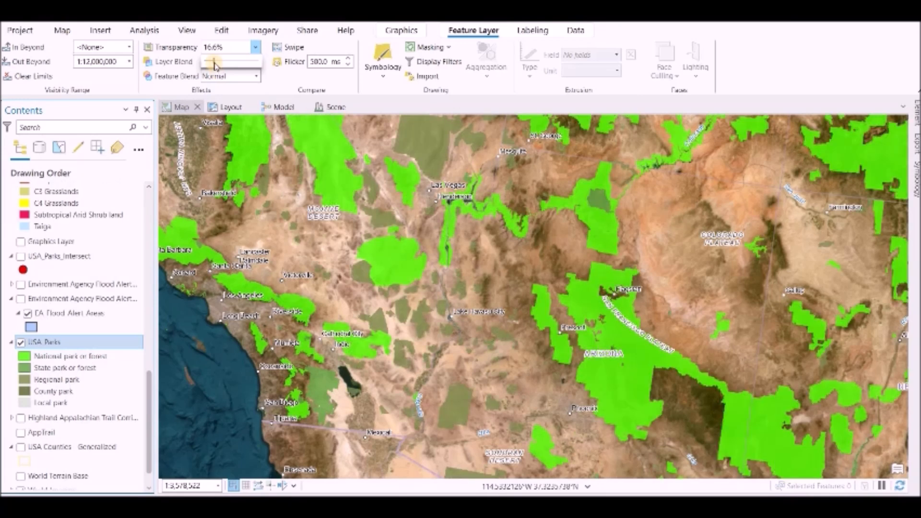
{"action": "left_click_drag", "start_coordinate": [214, 64], "coordinate": [220, 61]}
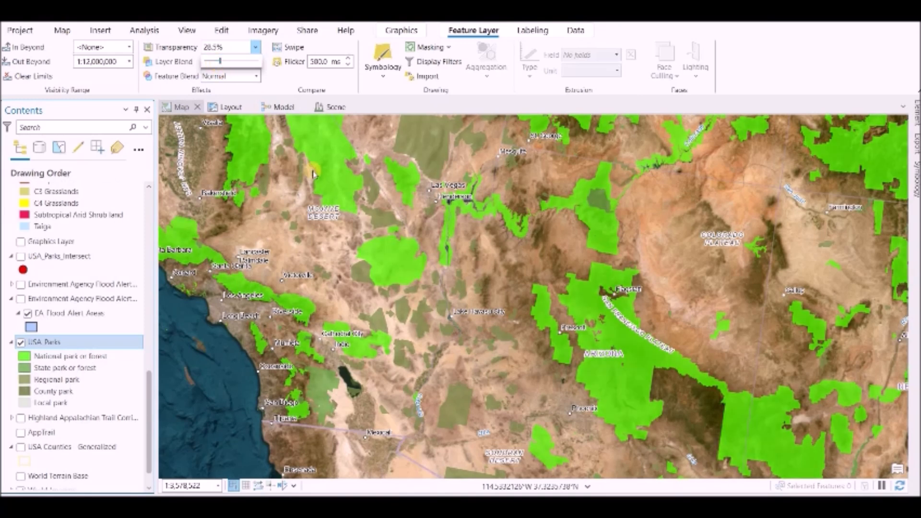
{"action": "left_click_drag", "start_coordinate": [222, 62], "coordinate": [229, 62]}
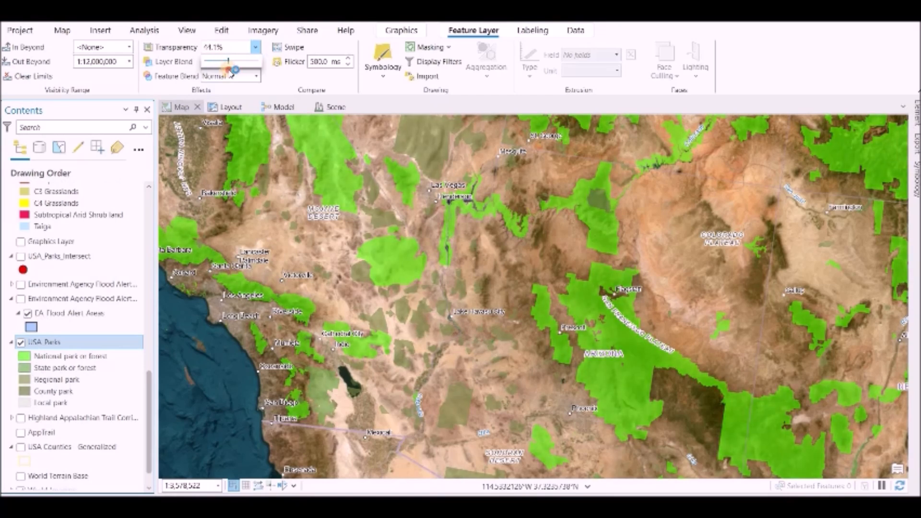
- Increase the USA Parks layer's transparency to 59.8% over the Sierra Nevada area
{"action": "left_click", "coordinate": [306, 181]}
{"action": "left_click_drag", "start_coordinate": [338, 214], "coordinate": [394, 310]}
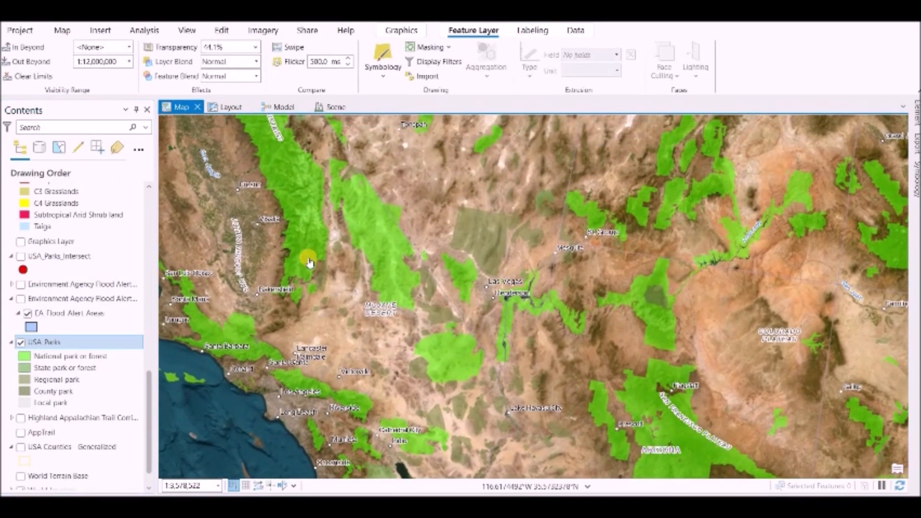
{"action": "scroll", "coordinate": [307, 261], "scroll_direction": "up", "scroll_amount": 1}
{"action": "left_click_drag", "start_coordinate": [343, 286], "coordinate": [381, 446]}
{"action": "scroll", "coordinate": [308, 252], "scroll_direction": "up", "scroll_amount": 1}
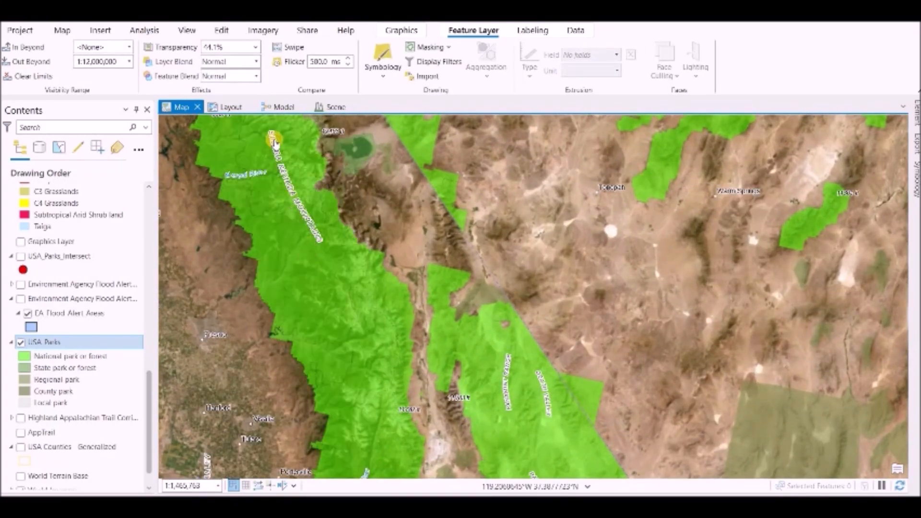
{"action": "left_click", "coordinate": [256, 47]}
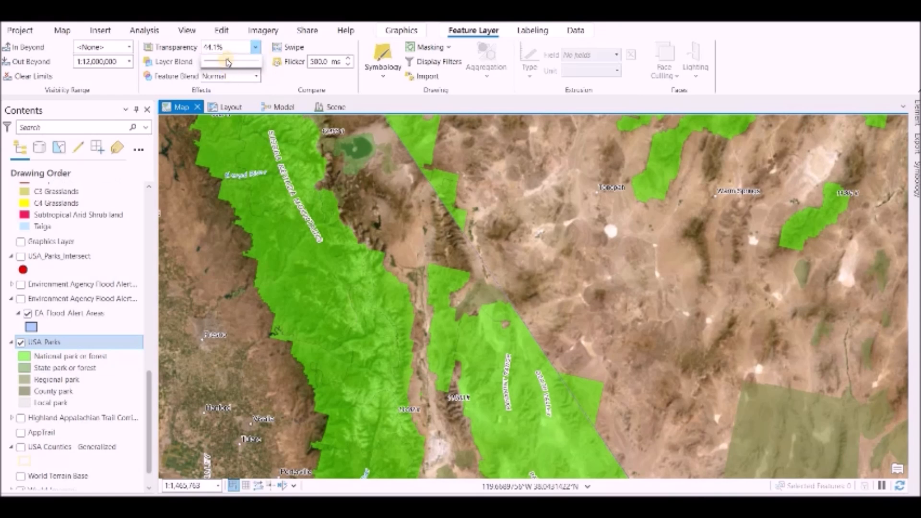
{"action": "left_click_drag", "start_coordinate": [229, 61], "coordinate": [237, 61]}
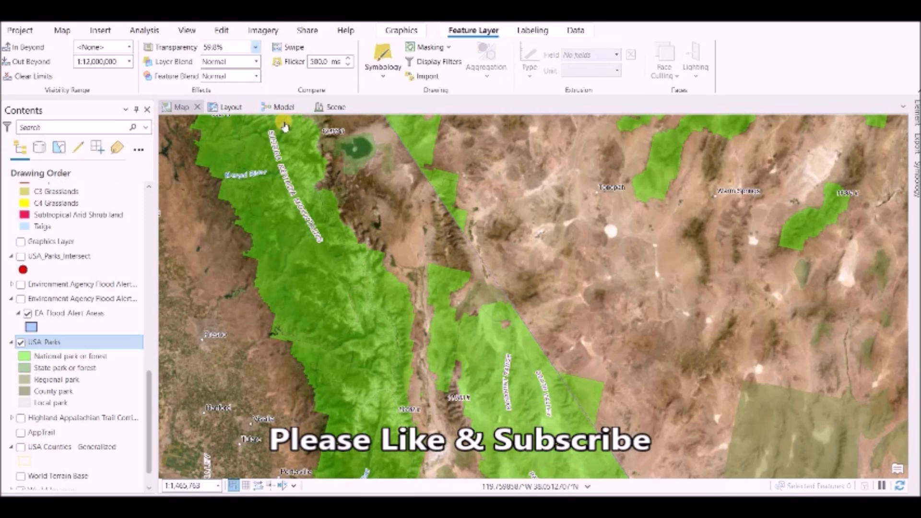
- Reset the USA Parks layer's transparency to 0% and give only the National park or forest symbol colour 27% transparency
{"action": "left_click", "coordinate": [255, 47]}
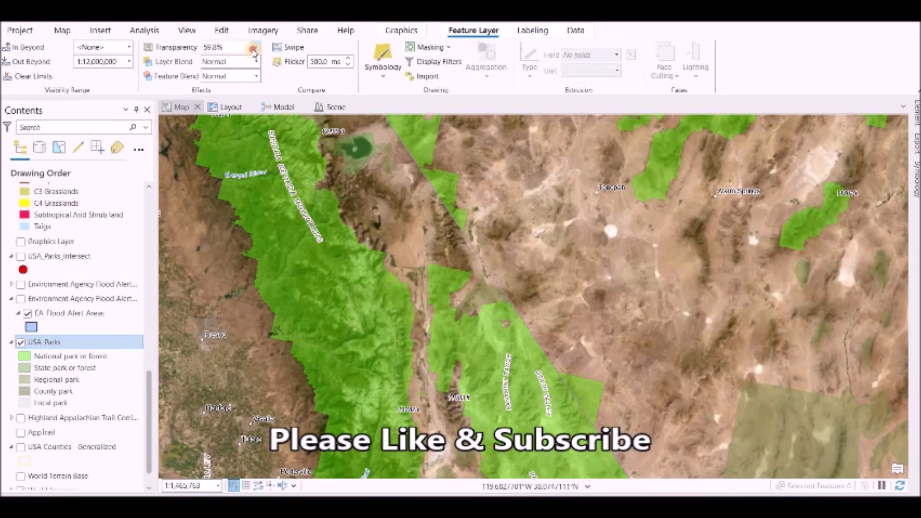
{"action": "left_click_drag", "start_coordinate": [238, 62], "coordinate": [189, 61]}
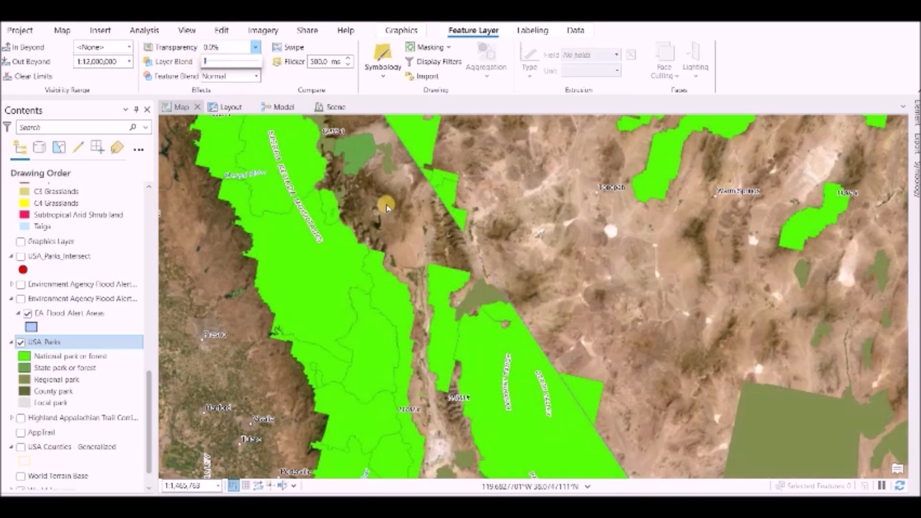
{"action": "left_click", "coordinate": [64, 358]}
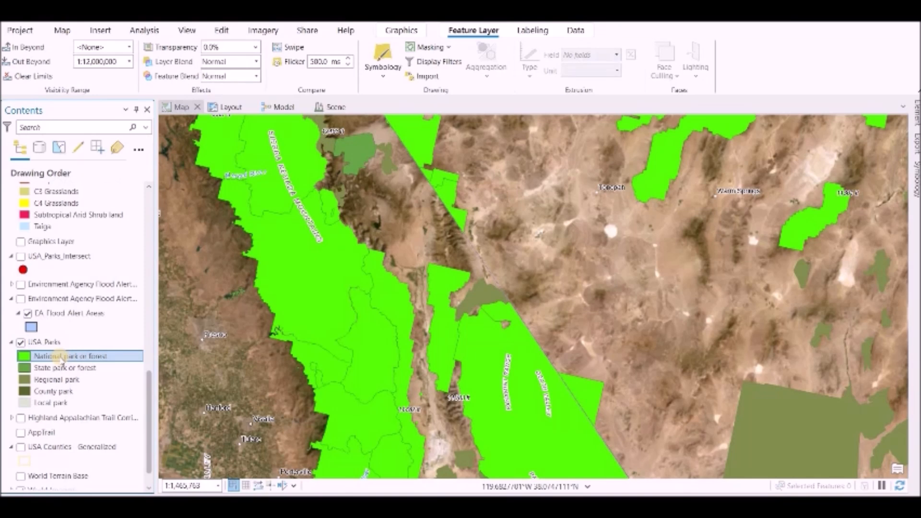
{"action": "right_click", "coordinate": [57, 357]}
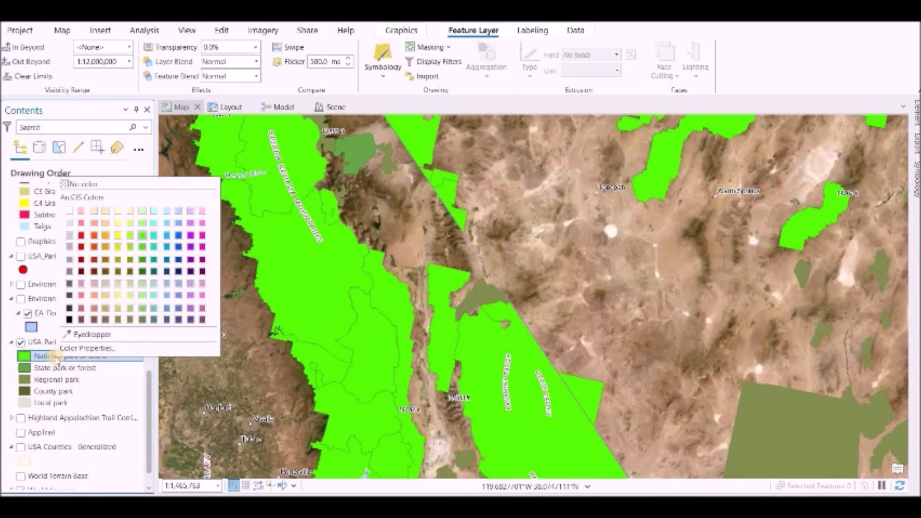
{"action": "left_click", "coordinate": [85, 348]}
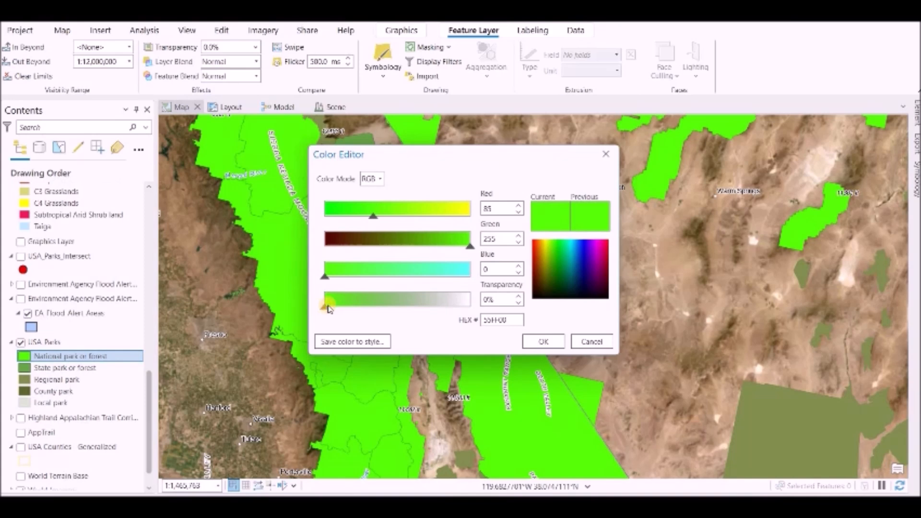
{"action": "left_click_drag", "start_coordinate": [328, 308], "coordinate": [364, 316]}
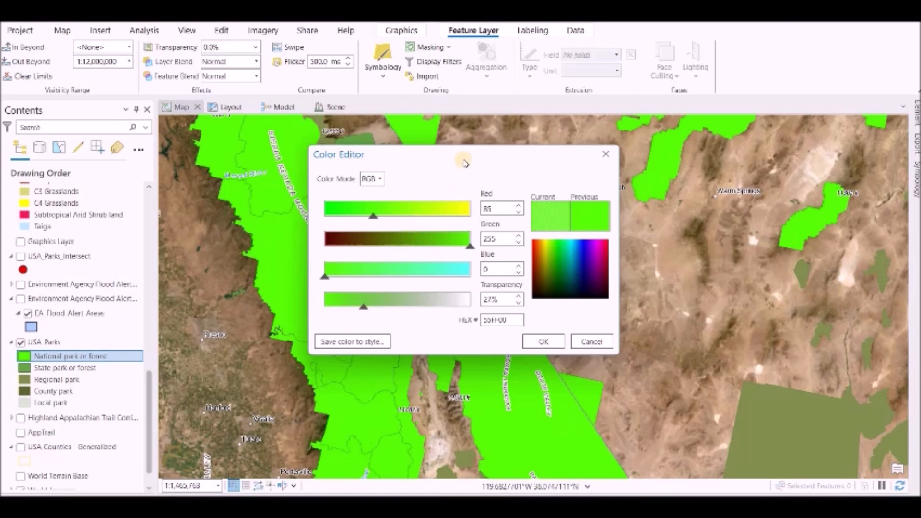
{"action": "left_click_drag", "start_coordinate": [440, 150], "coordinate": [555, 150]}
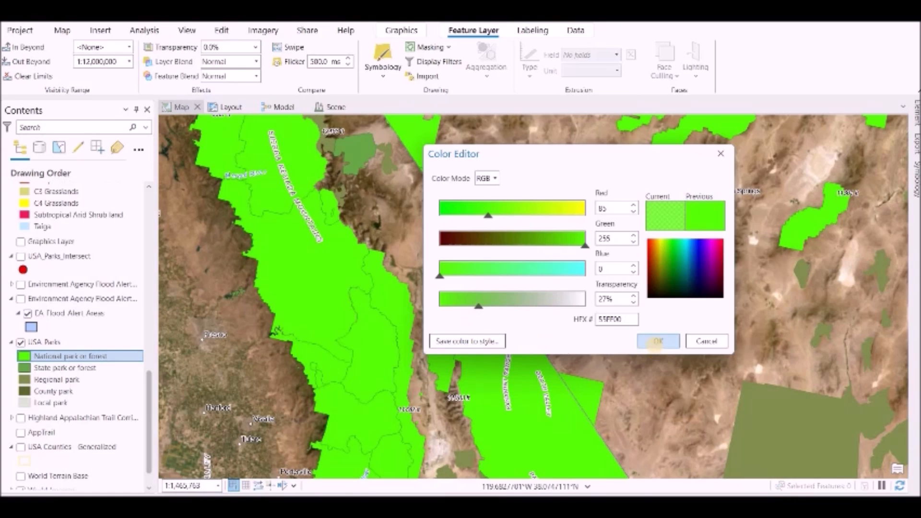
{"action": "left_click", "coordinate": [658, 341]}
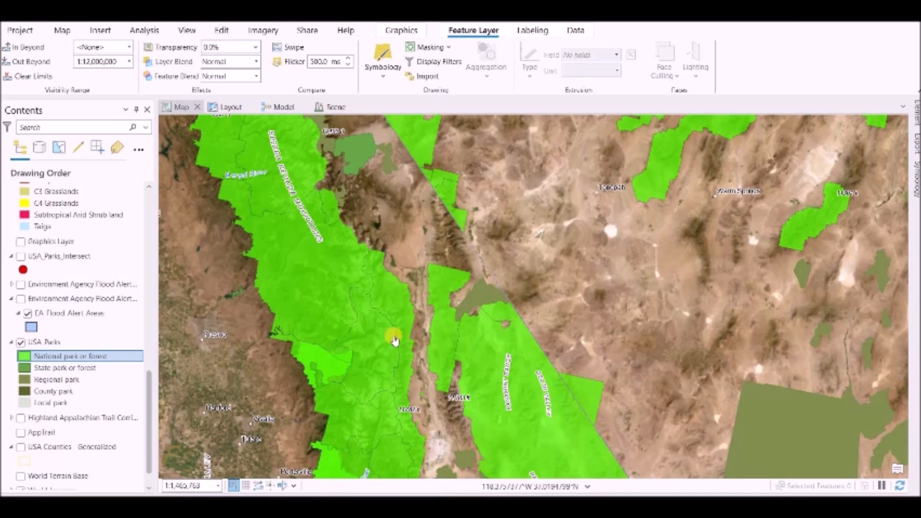
- Remove the colour transparency from the National park or forest symbol so its green fill is fully opaque
{"action": "right_click", "coordinate": [24, 356]}
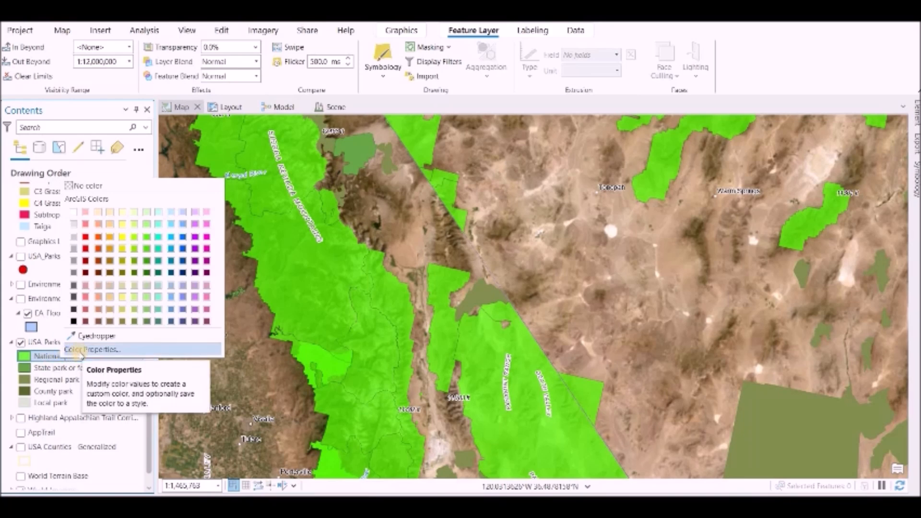
{"action": "left_click", "coordinate": [79, 353]}
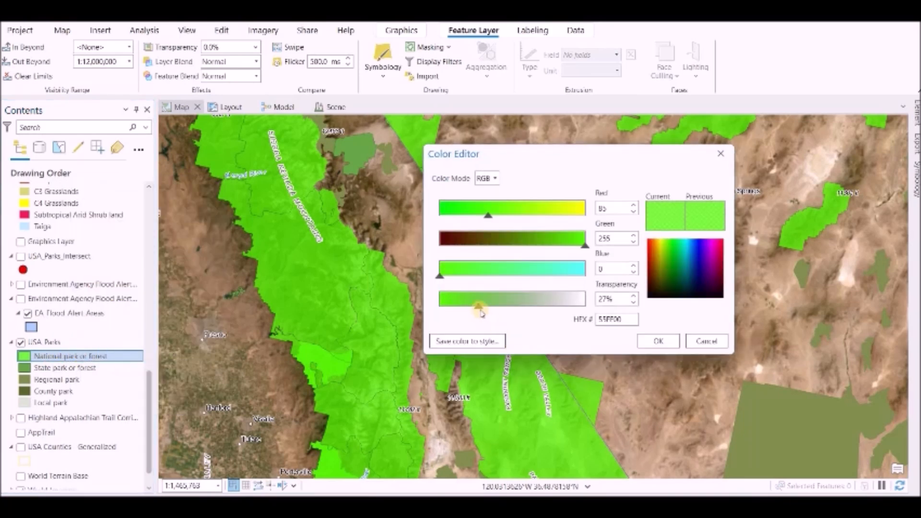
{"action": "left_click_drag", "start_coordinate": [465, 312], "coordinate": [438, 311]}
{"action": "left_click", "coordinate": [652, 341]}
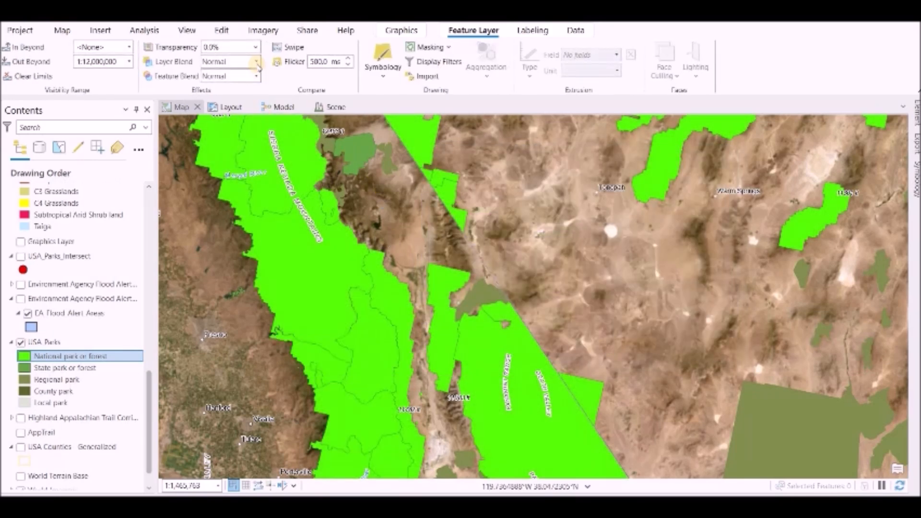
- Set the transparency of the entire USA Parks layer to 59.8%
{"action": "left_click", "coordinate": [256, 50]}
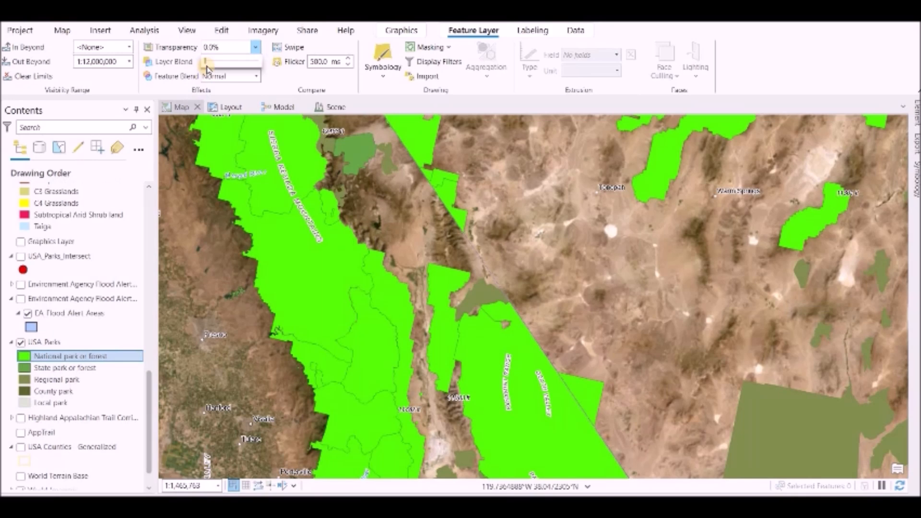
{"action": "left_click_drag", "start_coordinate": [206, 62], "coordinate": [213, 62]}
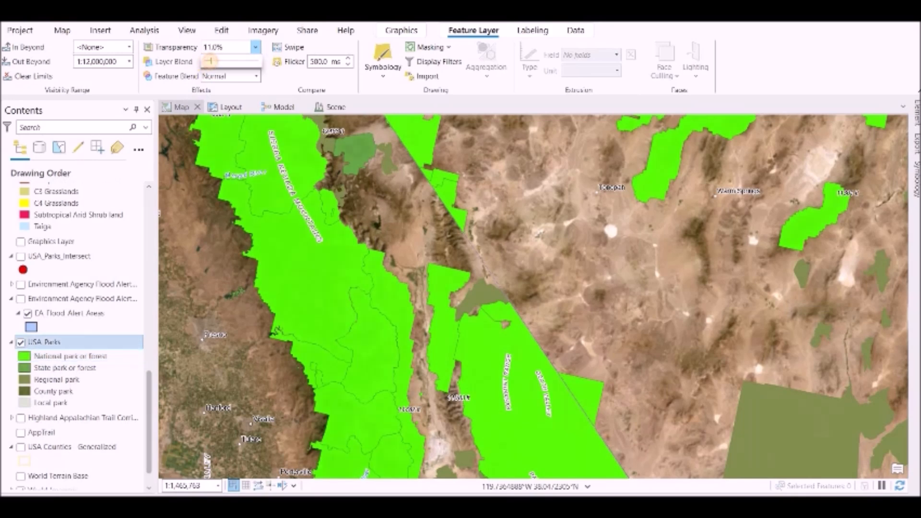
{"action": "left_click", "coordinate": [257, 51]}
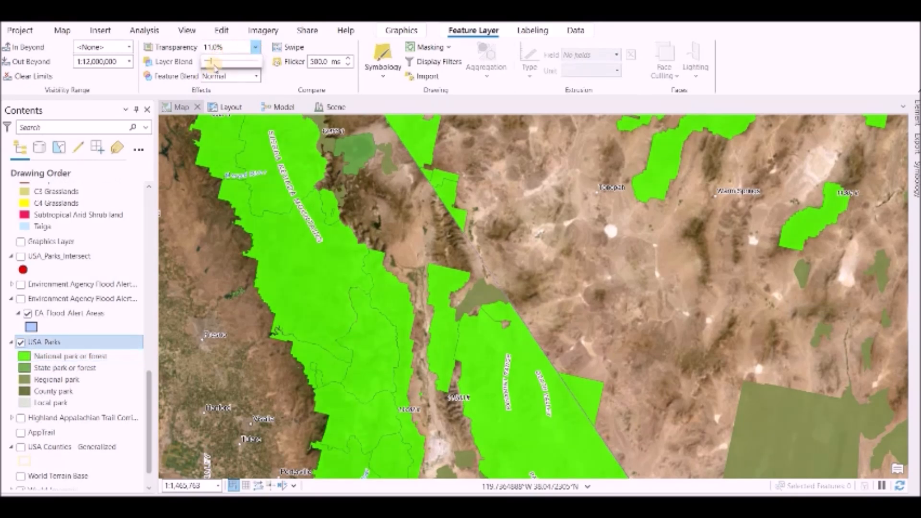
{"action": "left_click_drag", "start_coordinate": [212, 62], "coordinate": [238, 65]}
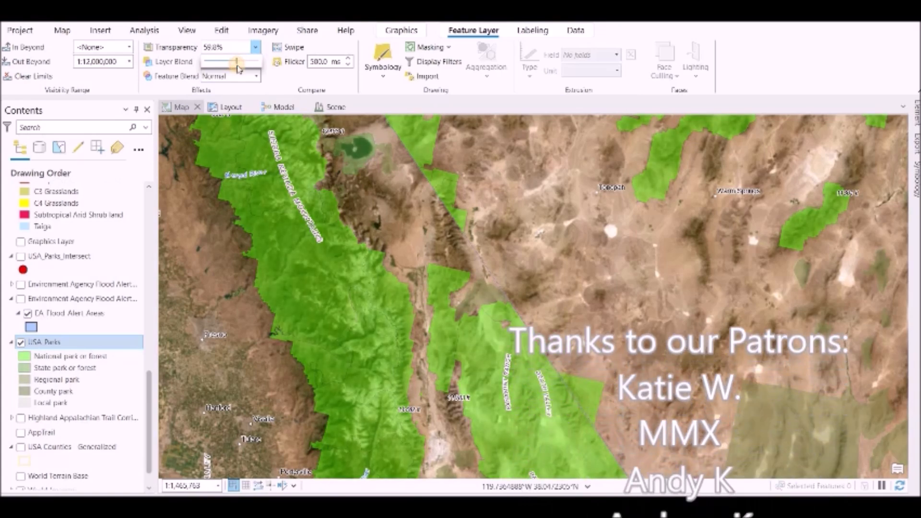
- Create a new, empty ModelBuilder model for the trails map project
{"action": "scroll", "coordinate": [369, 266], "scroll_direction": "down", "scroll_amount": 2}
{"action": "scroll", "coordinate": [369, 267], "scroll_direction": "down", "scroll_amount": 2}
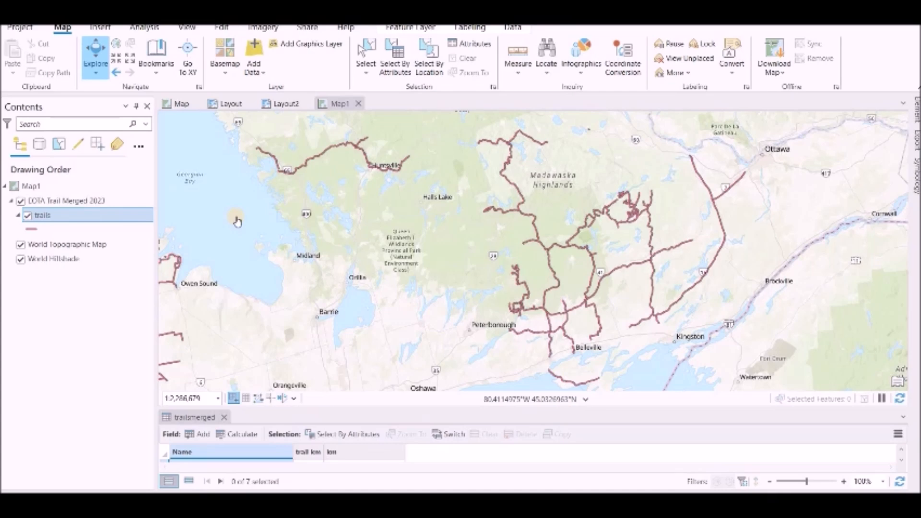
{"action": "left_click", "coordinate": [144, 28]}
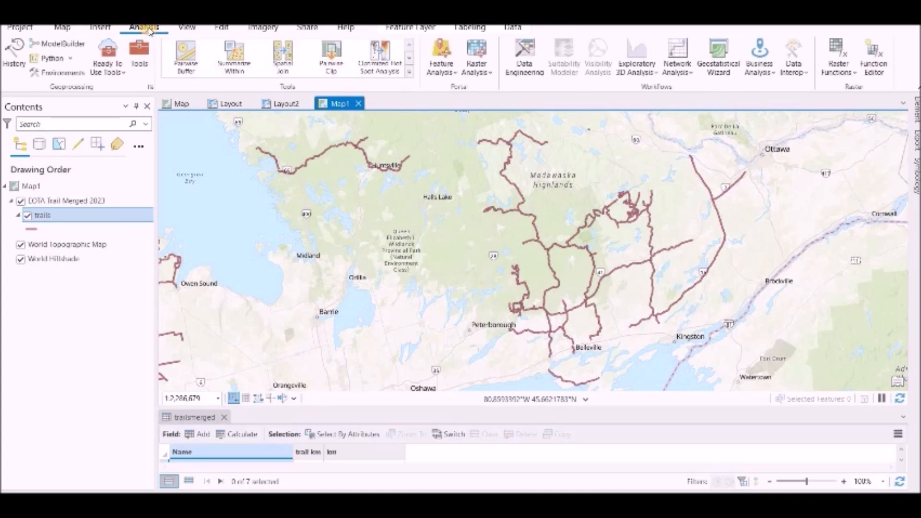
{"action": "left_click", "coordinate": [57, 44]}
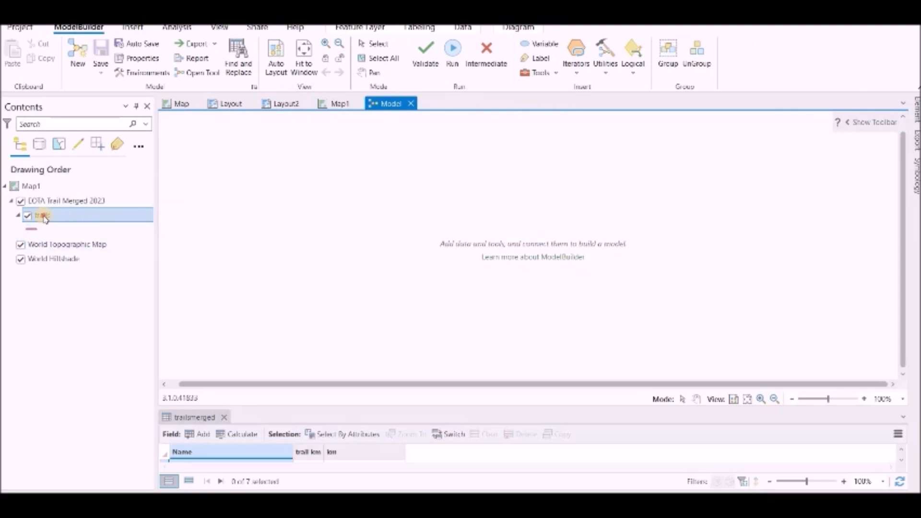
- Add the trails layer from Map1 to the empty model as an input data element
{"action": "left_click", "coordinate": [43, 216]}
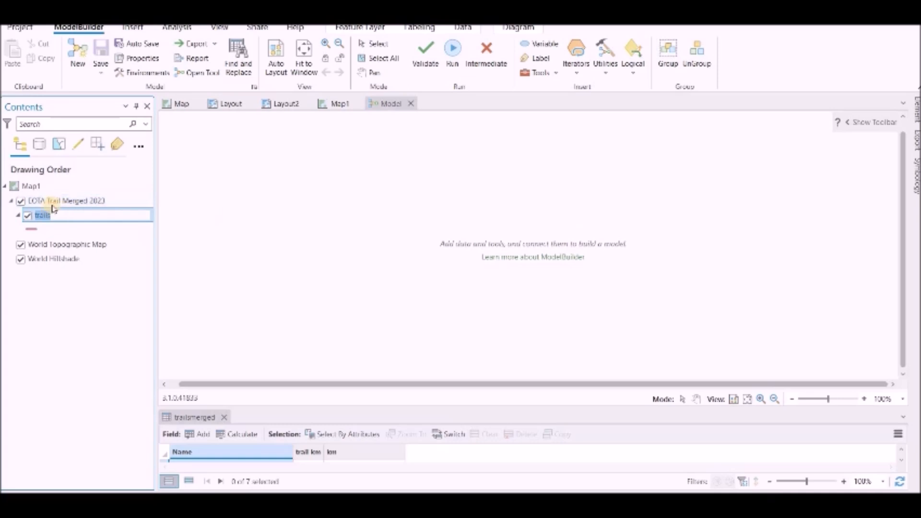
{"action": "left_click", "coordinate": [55, 203]}
{"action": "left_click_drag", "start_coordinate": [40, 217], "coordinate": [250, 214]}
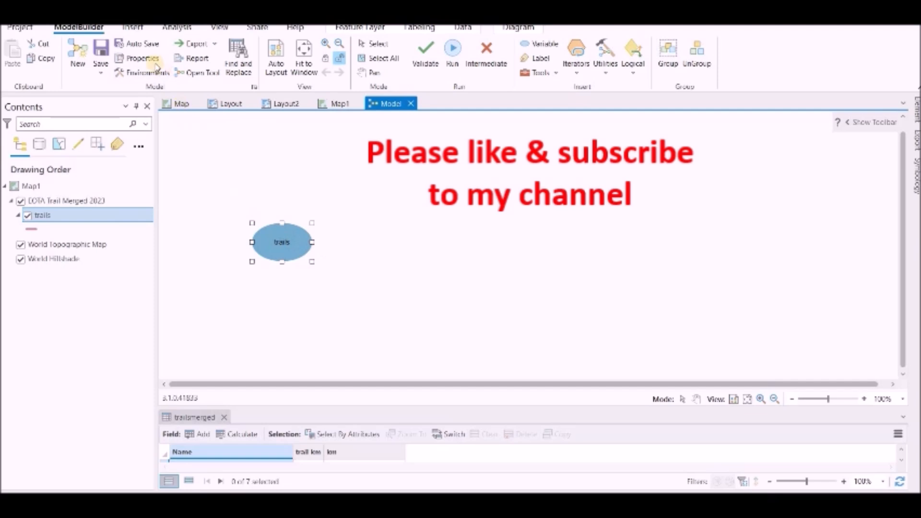
- Search the geoprocessing tools for "export" and add the Export Features tool to the model beside the trails element
{"action": "left_click", "coordinate": [132, 28]}
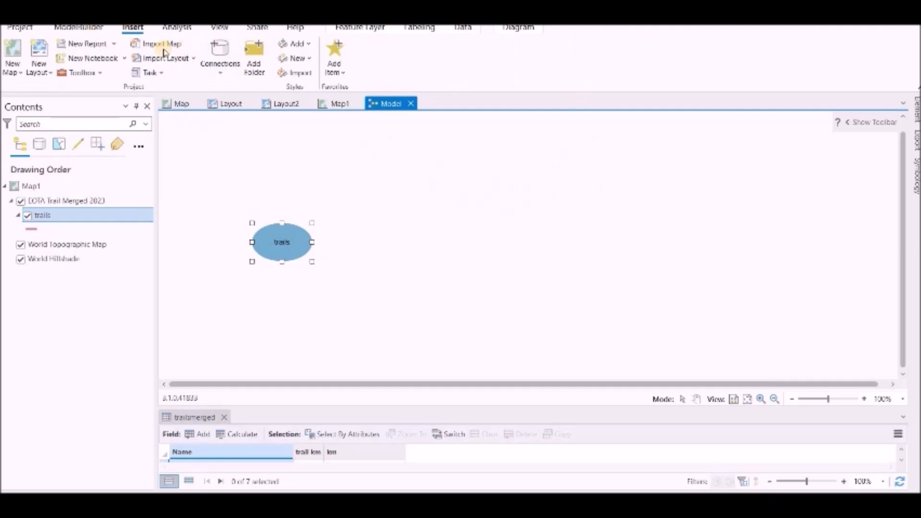
{"action": "left_click", "coordinate": [176, 28]}
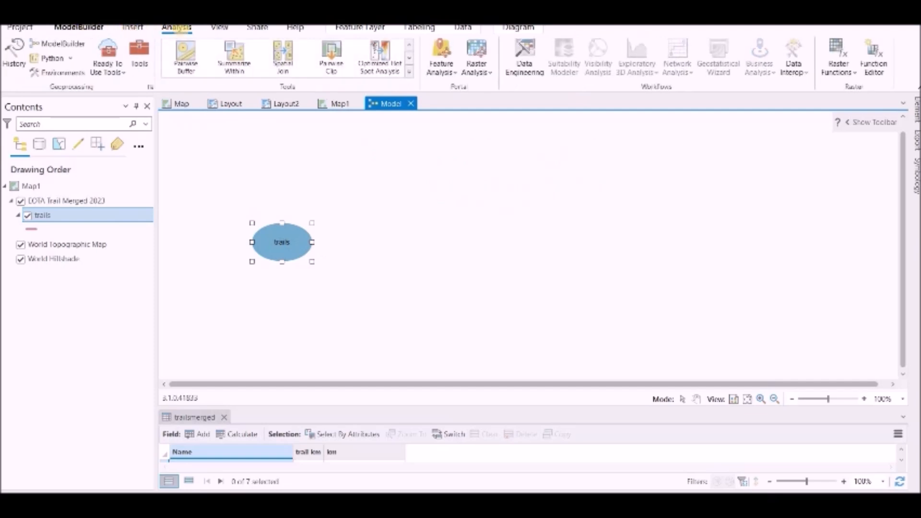
{"action": "left_click", "coordinate": [139, 60]}
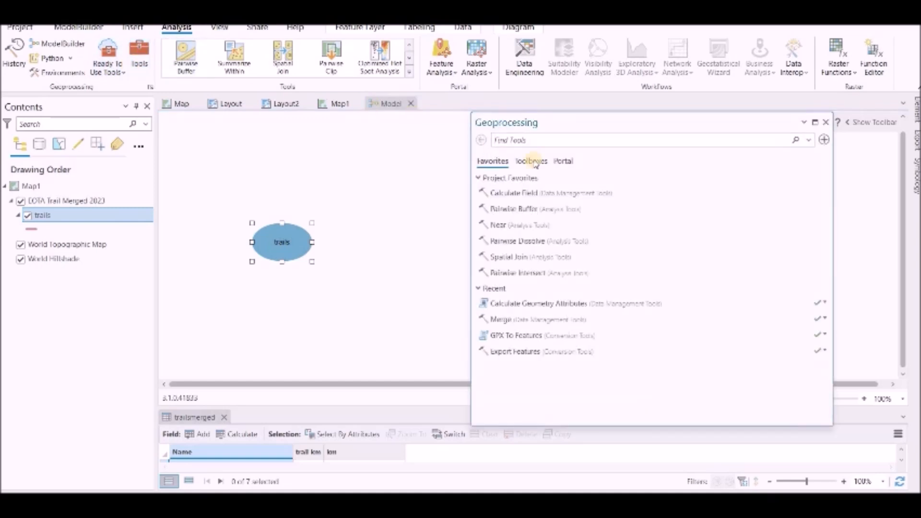
{"action": "left_click", "coordinate": [519, 140]}
{"action": "type", "text": "ex"}
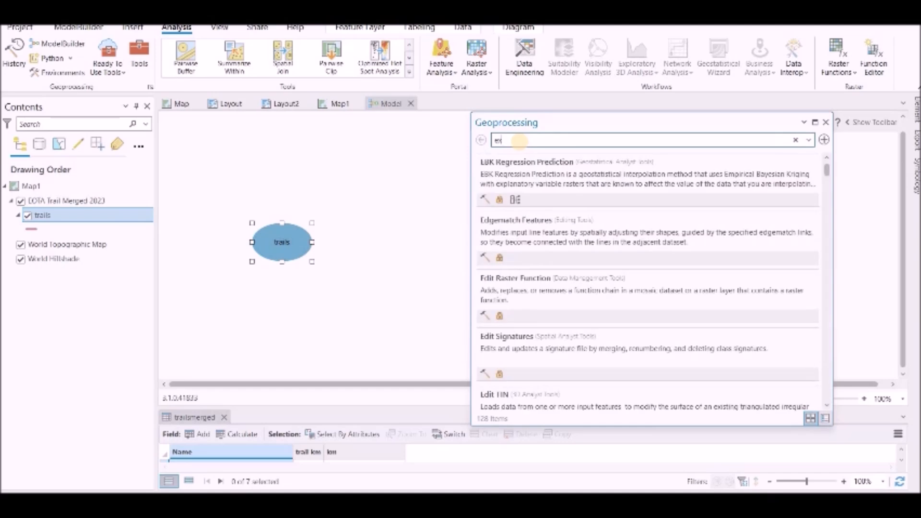
{"action": "type", "text": "port"}
{"action": "scroll", "coordinate": [571, 336], "scroll_direction": "down", "scroll_amount": 1}
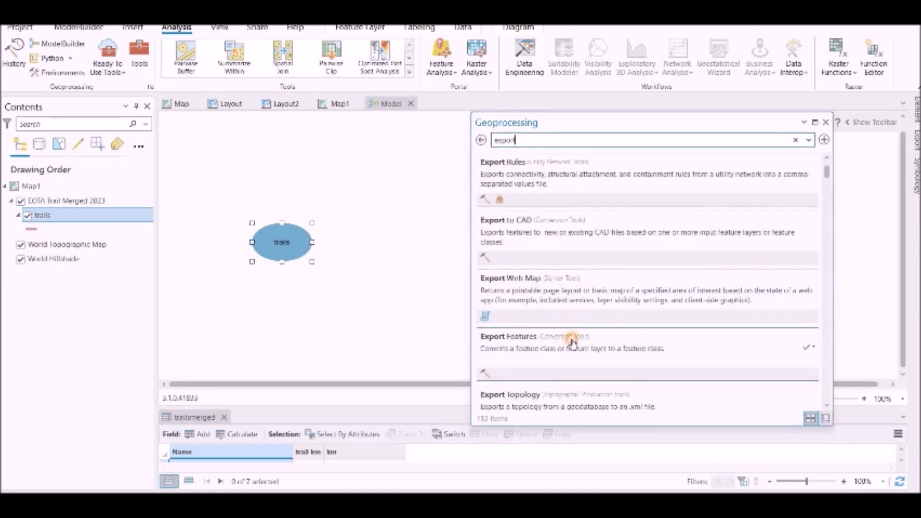
{"action": "left_click", "coordinate": [571, 336]}
{"action": "scroll", "coordinate": [603, 257], "scroll_direction": "down", "scroll_amount": 2}
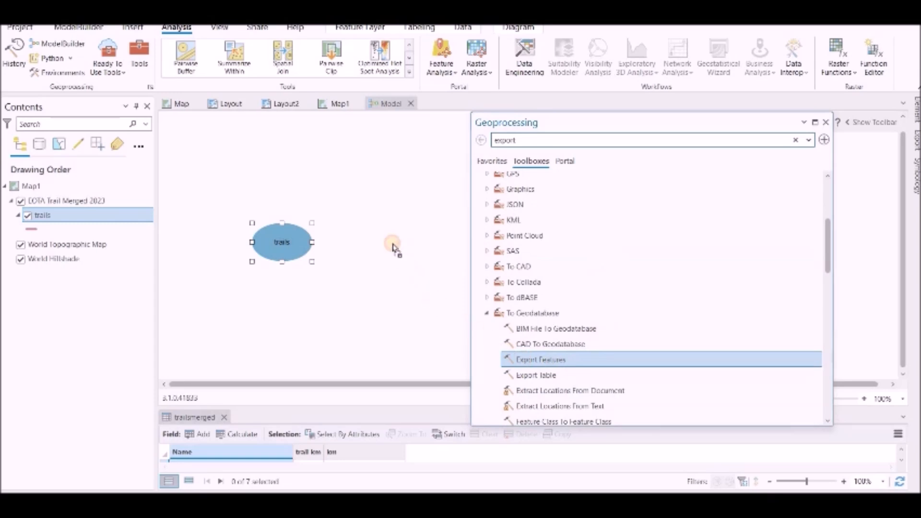
{"action": "left_click_drag", "start_coordinate": [394, 247], "coordinate": [392, 244]}
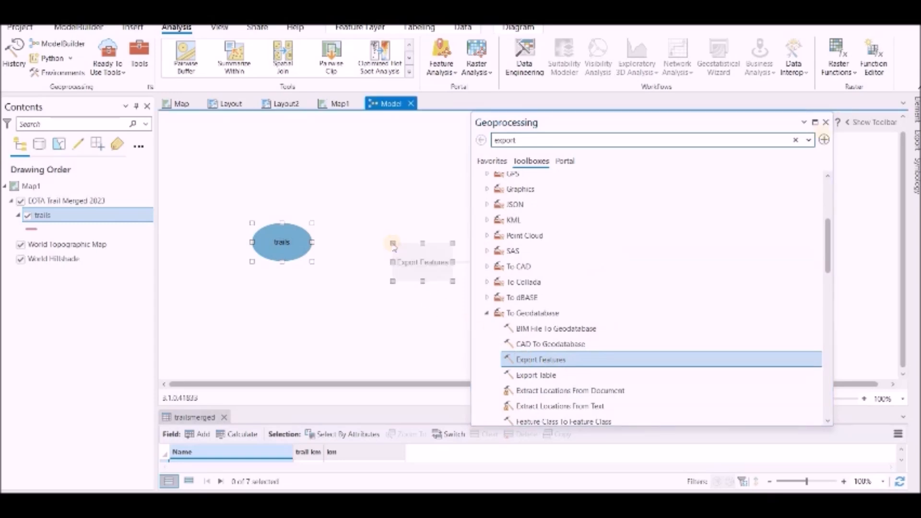
{"action": "left_click", "coordinate": [828, 123]}
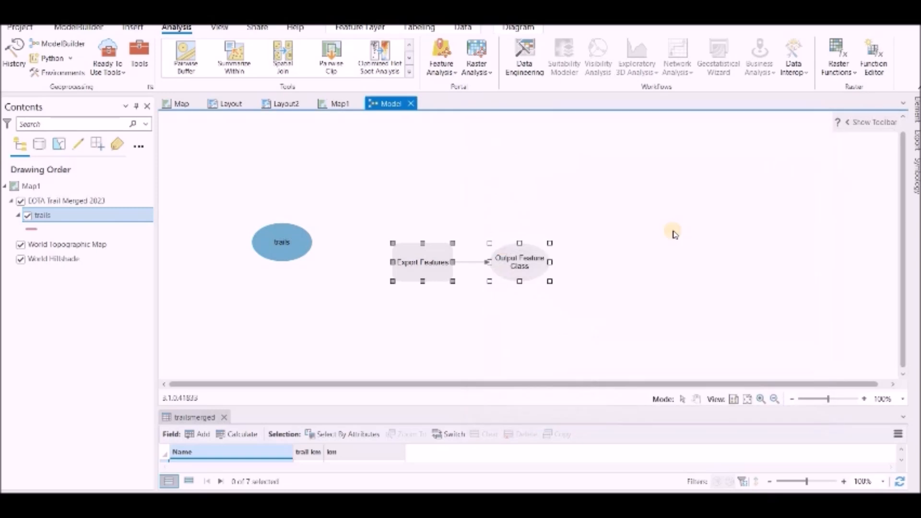
- Line up Export Features with the trails element and connect trails to it as Input Features
{"action": "left_click_drag", "start_coordinate": [435, 259], "coordinate": [411, 235]}
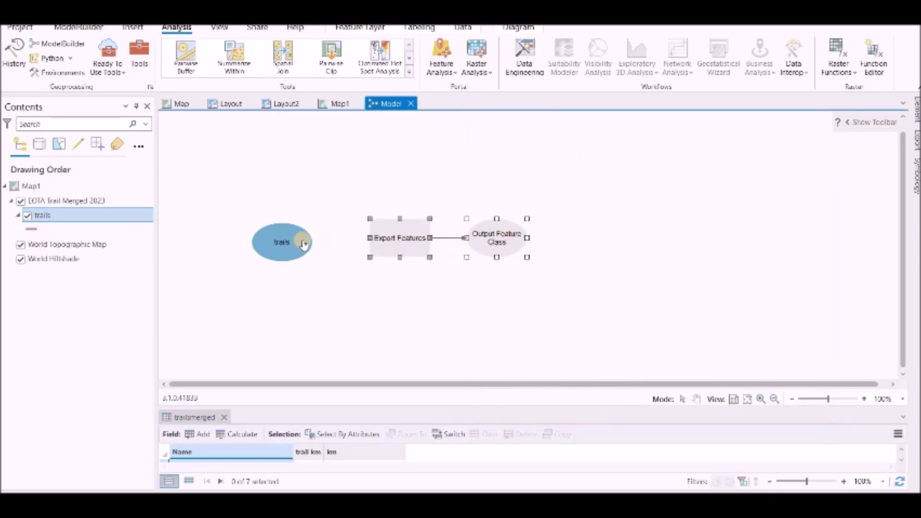
{"action": "left_click_drag", "start_coordinate": [302, 244], "coordinate": [387, 240]}
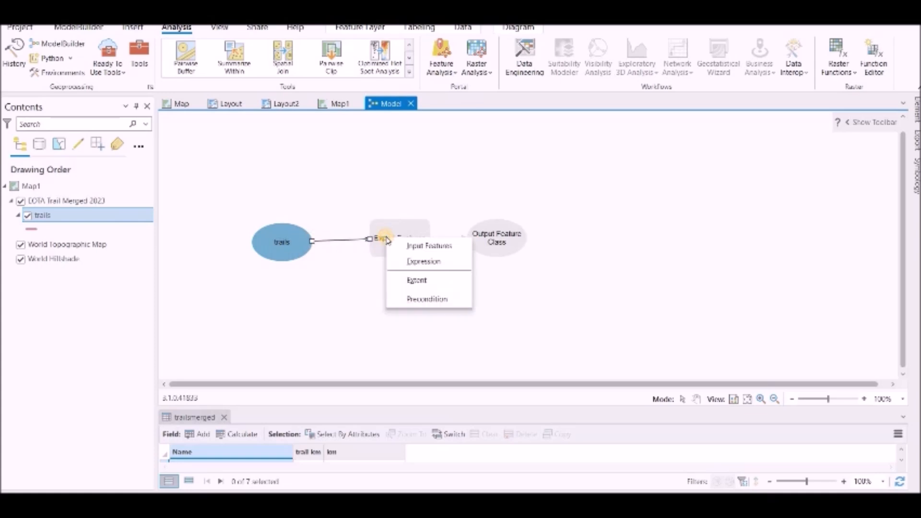
{"action": "left_click", "coordinate": [417, 246]}
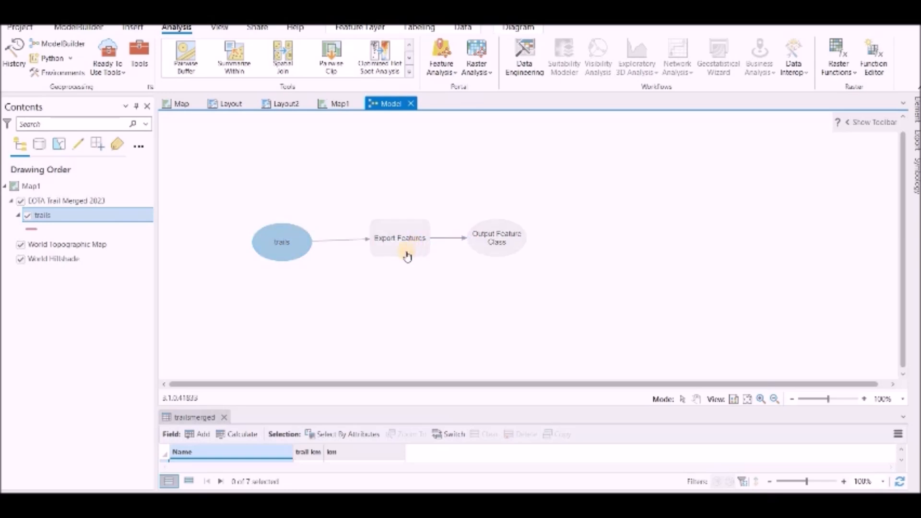
- Set the model's Output Feature Class to trails.shp in the course folder
{"action": "left_click", "coordinate": [493, 243]}
{"action": "double_click", "coordinate": [492, 243]}
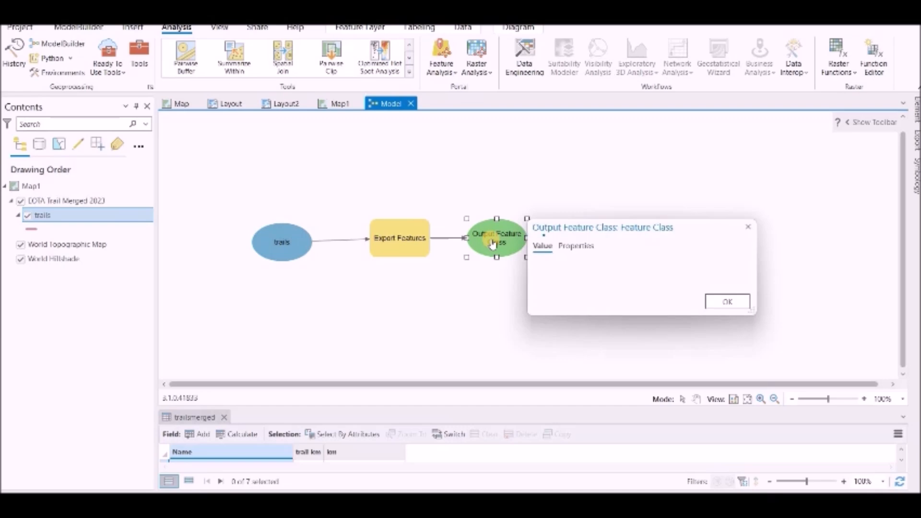
{"action": "left_click", "coordinate": [742, 279]}
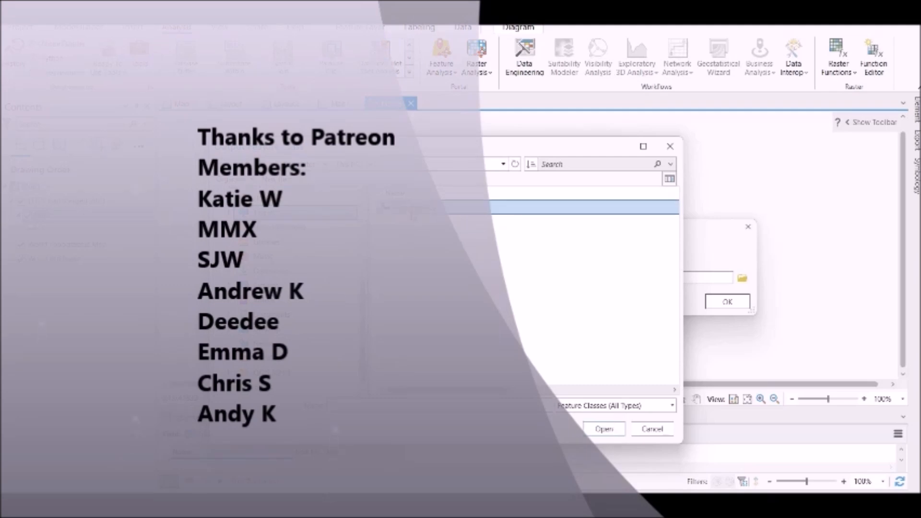
{"action": "double_click", "coordinate": [414, 212]}
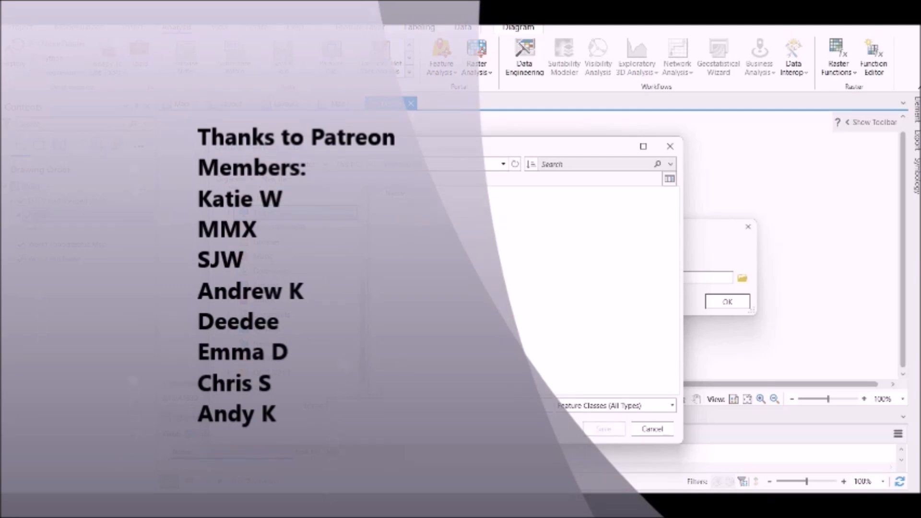
{"action": "double_click", "coordinate": [411, 373]}
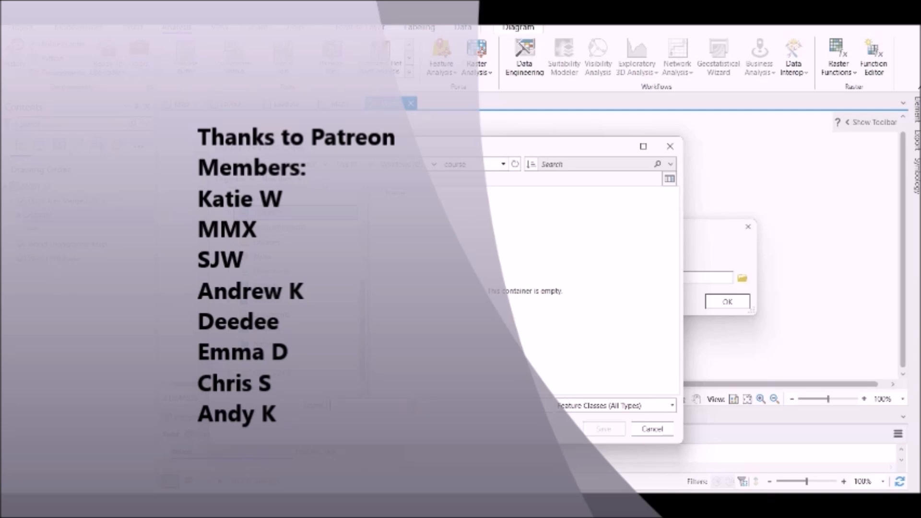
{"action": "type", "text": "o"}
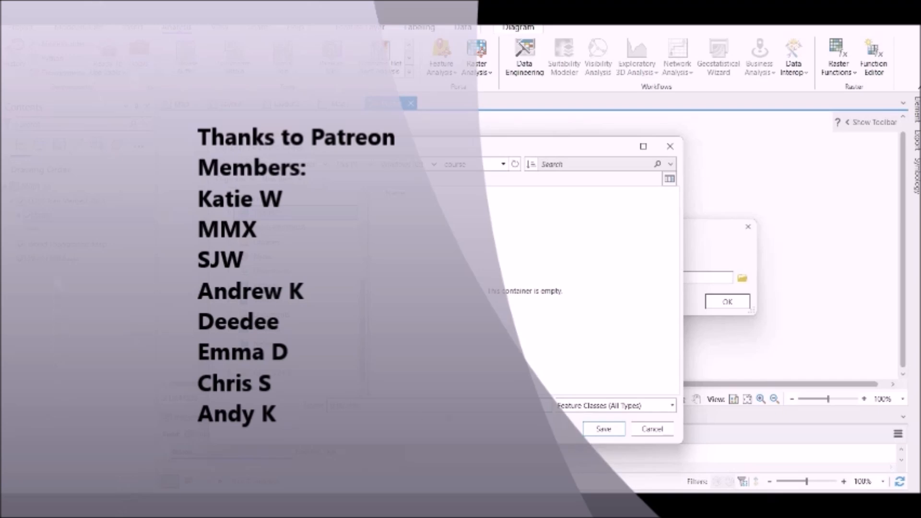
{"action": "left_click", "coordinate": [604, 428]}
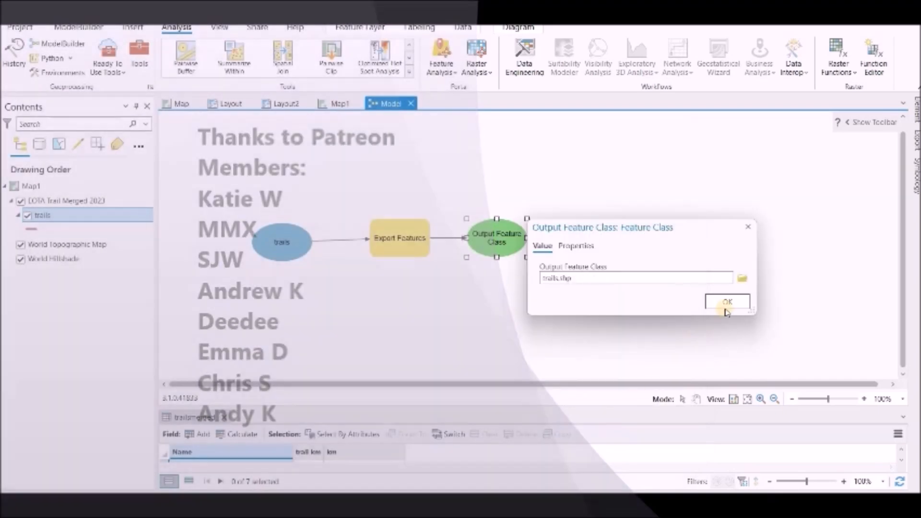
{"action": "left_click", "coordinate": [726, 302]}
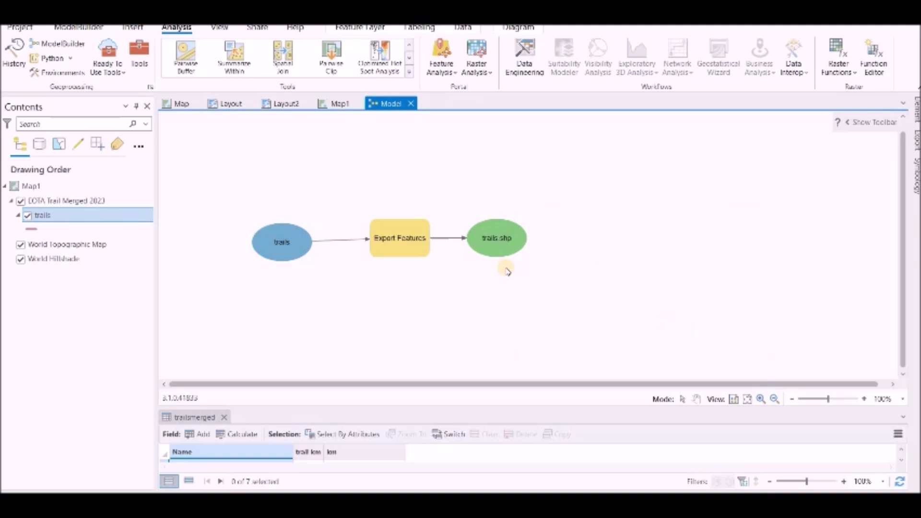
- Examine the parameters of Export Features in the model, including its Filter expression options
{"action": "left_click", "coordinate": [414, 242]}
{"action": "double_click", "coordinate": [415, 243]}
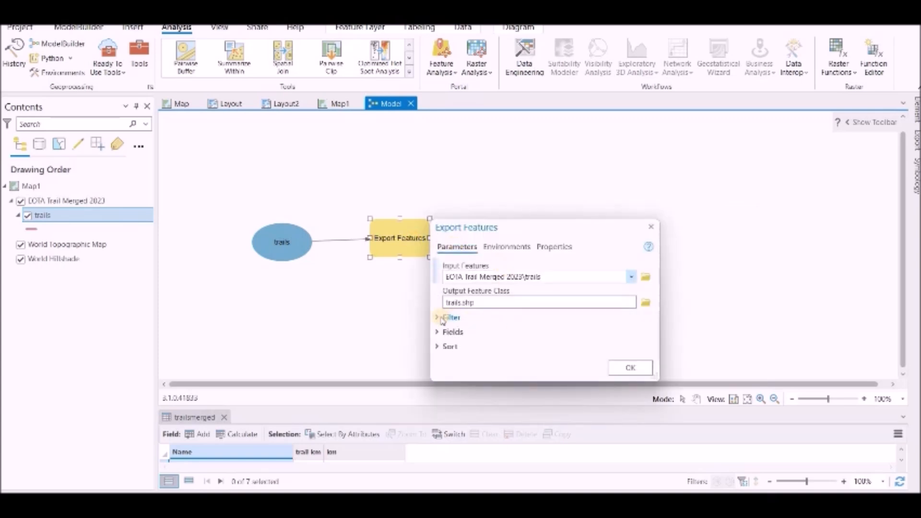
{"action": "left_click", "coordinate": [442, 320]}
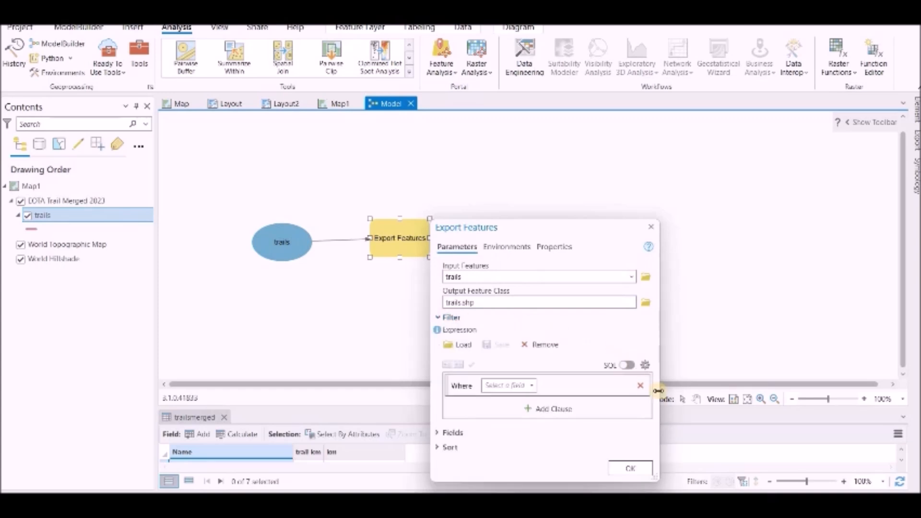
{"action": "left_click", "coordinate": [653, 229]}
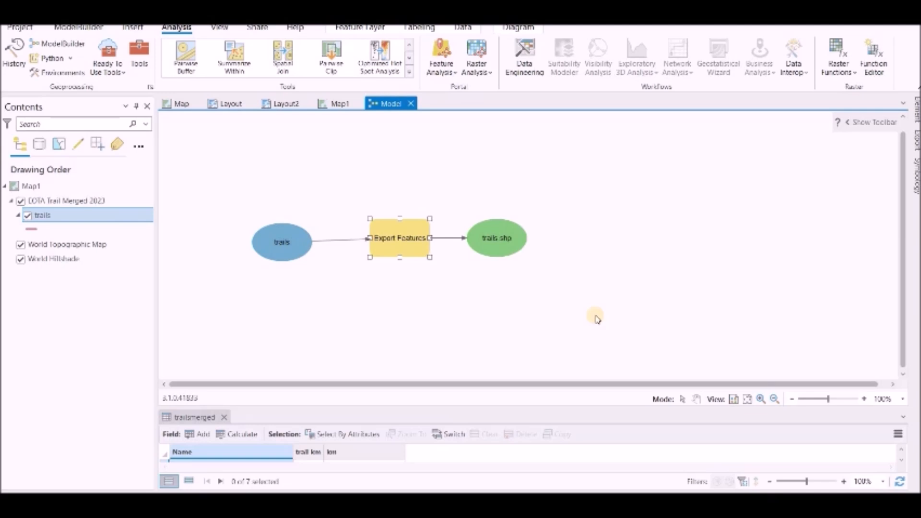
- Validate the model and run it to export the trails features, and close the run report
{"action": "left_click", "coordinate": [452, 169]}
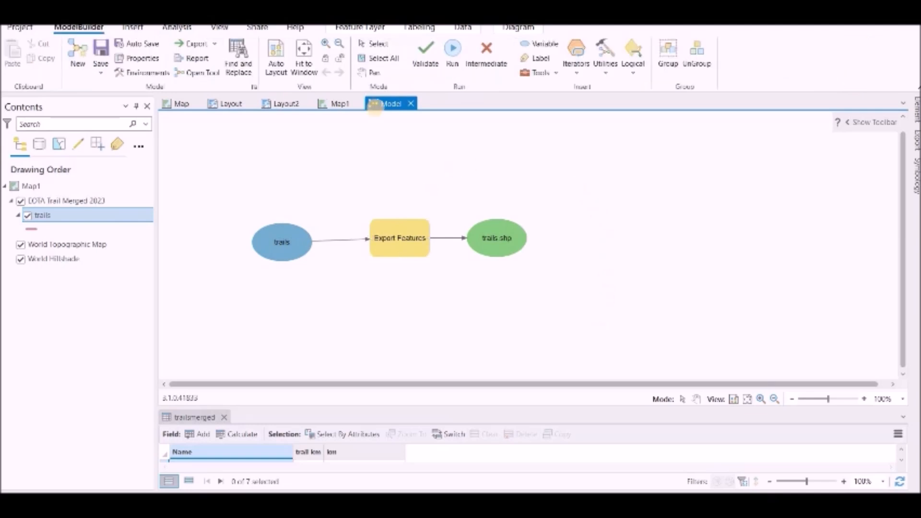
{"action": "left_click", "coordinate": [426, 62]}
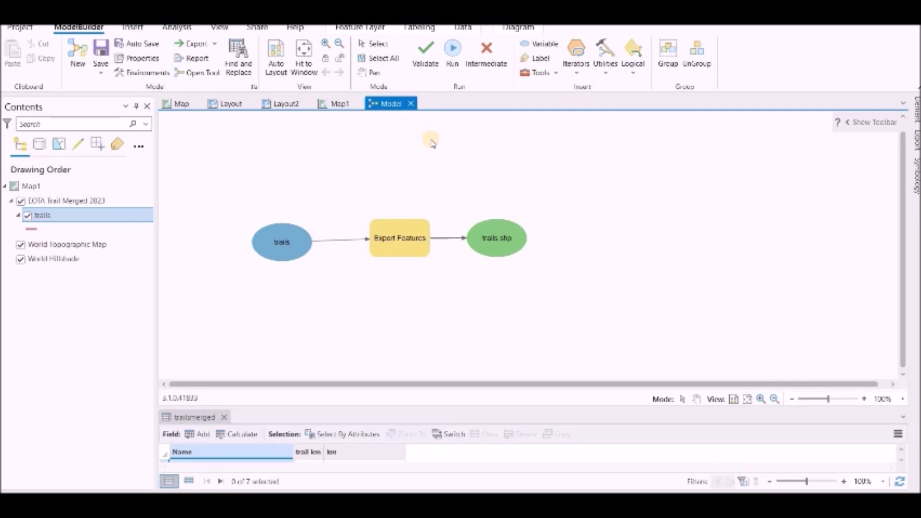
{"action": "left_click", "coordinate": [454, 54]}
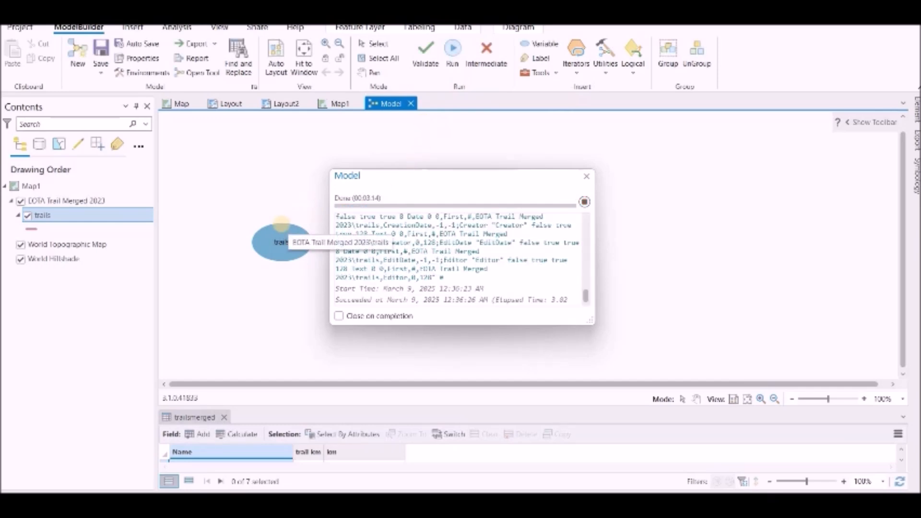
{"action": "left_click", "coordinate": [587, 178]}
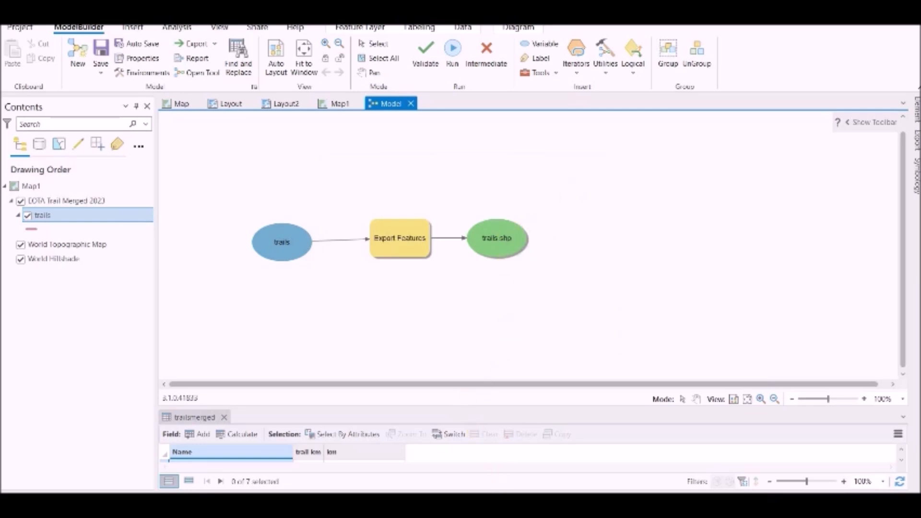
- Check the course folder in File Explorer for the exported trails shapefile files and return to ArcGIS Pro
{"action": "left_click", "coordinate": [490, 504]}
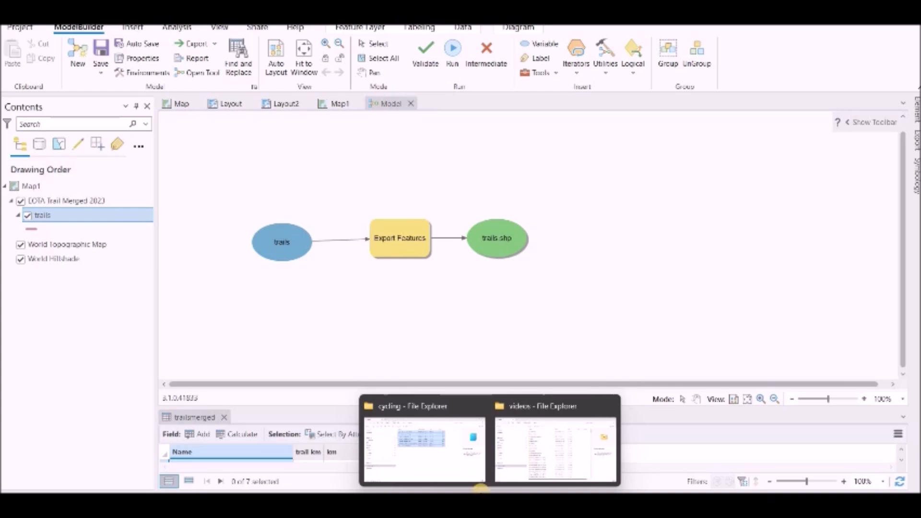
{"action": "left_click", "coordinate": [476, 486]}
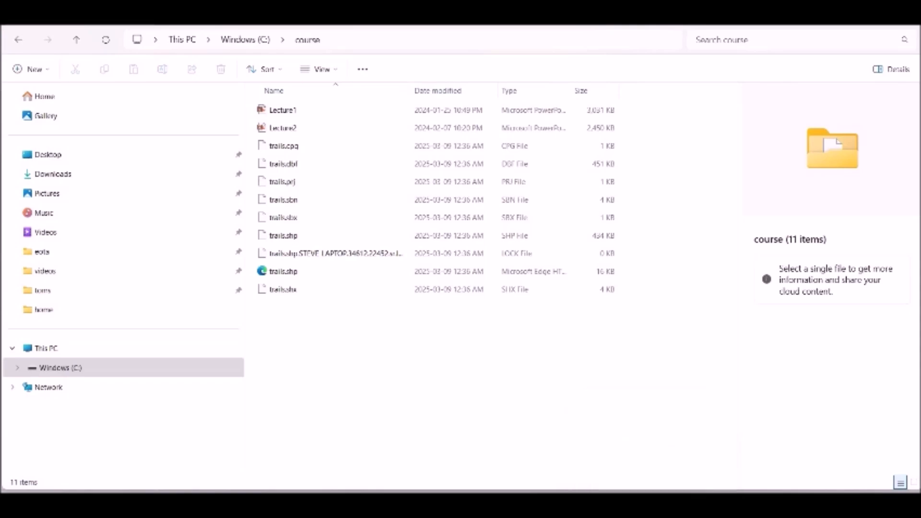
{"action": "mouse_move", "coordinate": [677, 503]}
{"action": "left_click", "coordinate": [677, 504]}
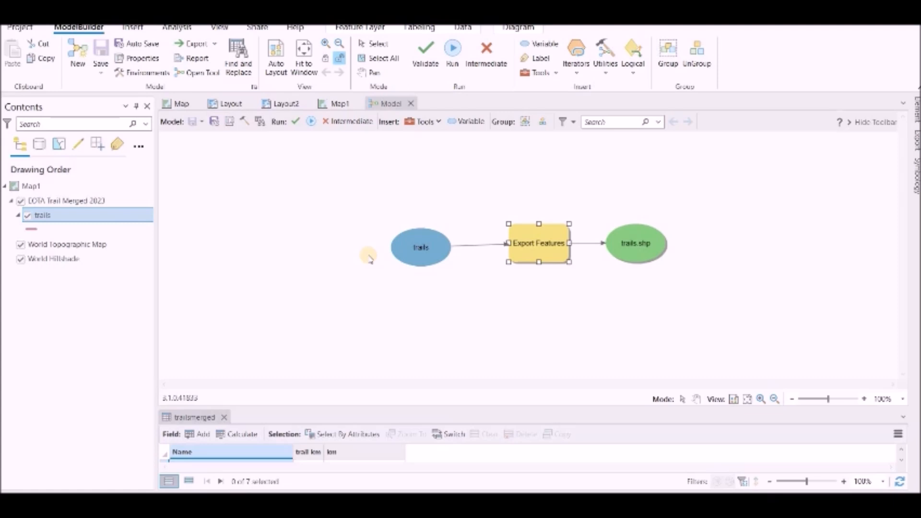
- Save the trails export model
{"action": "left_click", "coordinate": [231, 164]}
{"action": "left_click", "coordinate": [82, 30]}
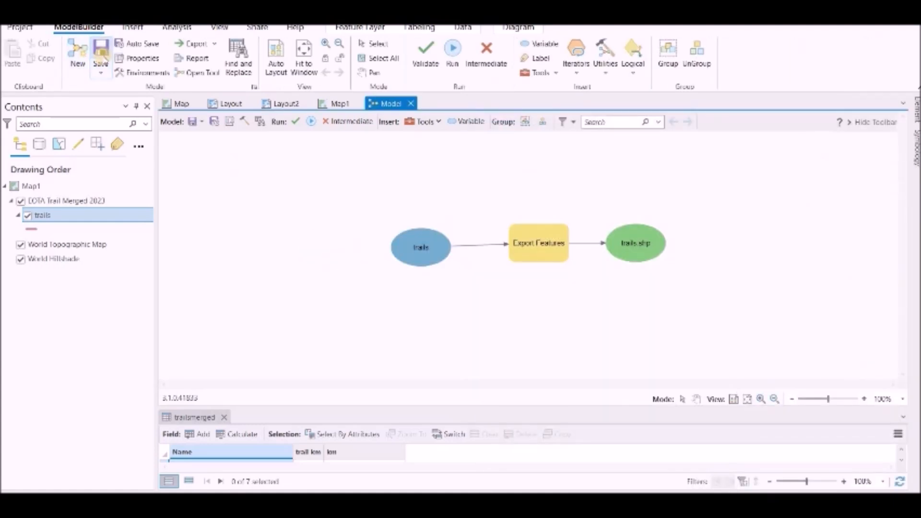
{"action": "left_click", "coordinate": [103, 64]}
{"action": "left_click", "coordinate": [108, 89]}
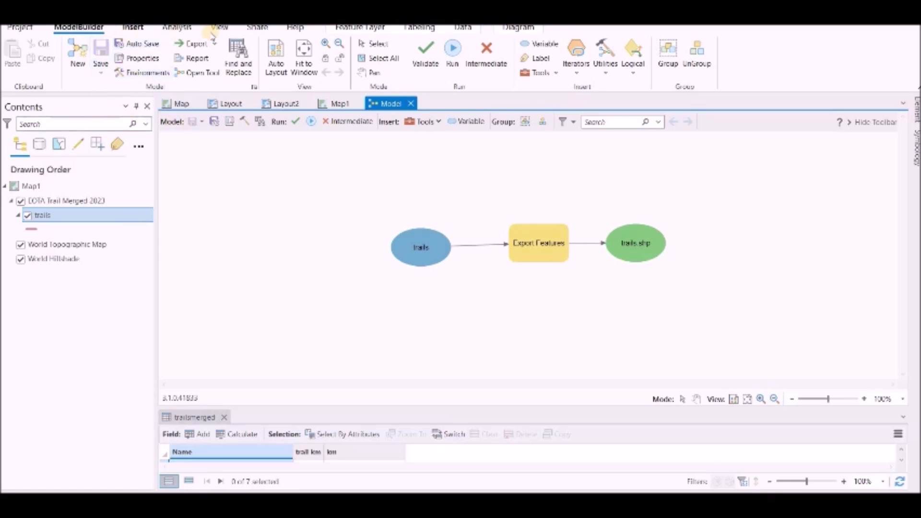
- Open the saved Model from the Default.atbx toolbox in the project catalog as a geoprocessing tool and run it
{"action": "left_click", "coordinate": [217, 29]}
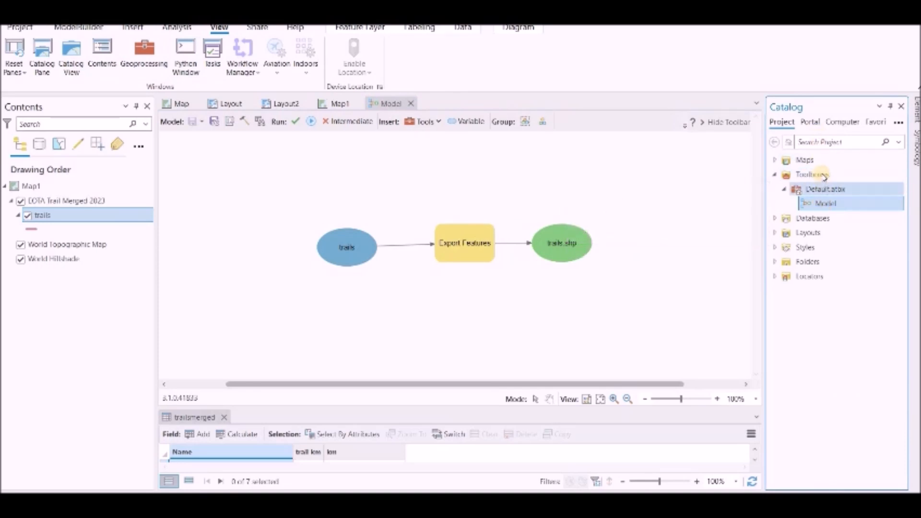
{"action": "right_click", "coordinate": [824, 205]}
{"action": "left_click", "coordinate": [750, 211]}
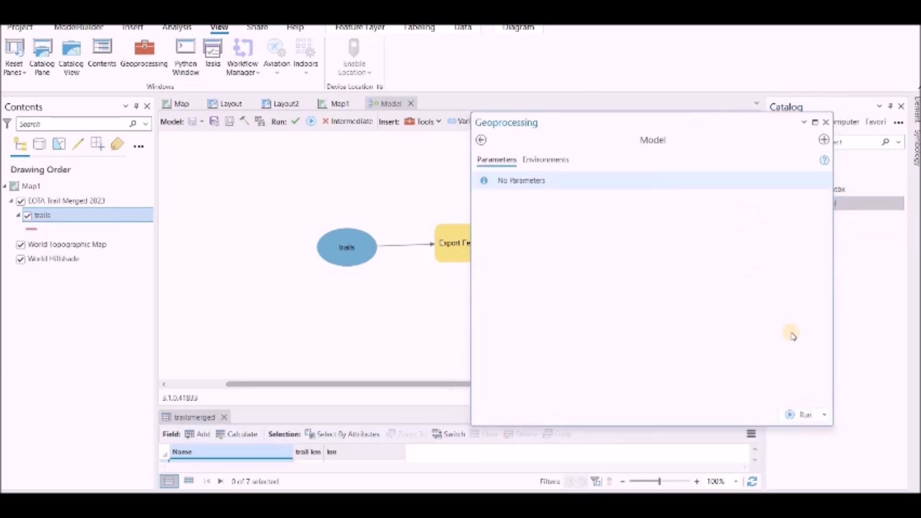
{"action": "left_click", "coordinate": [824, 416]}
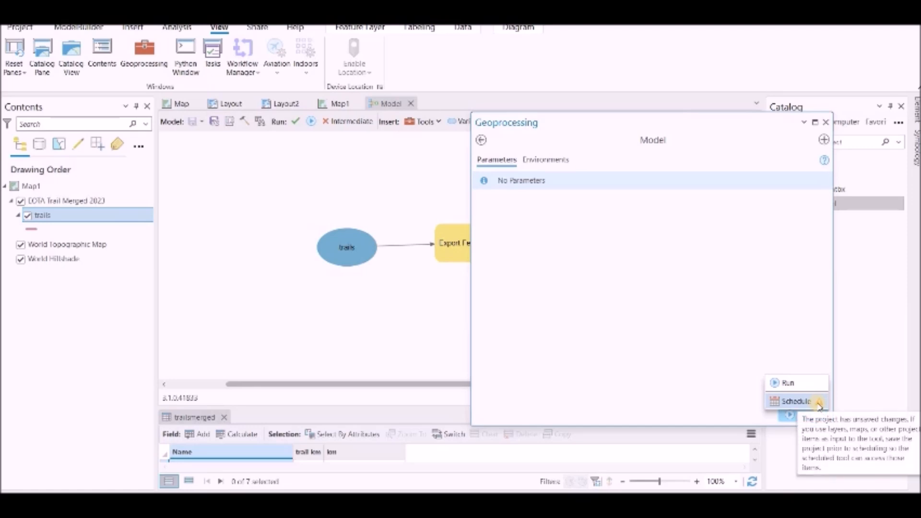
{"action": "left_click", "coordinate": [800, 384]}
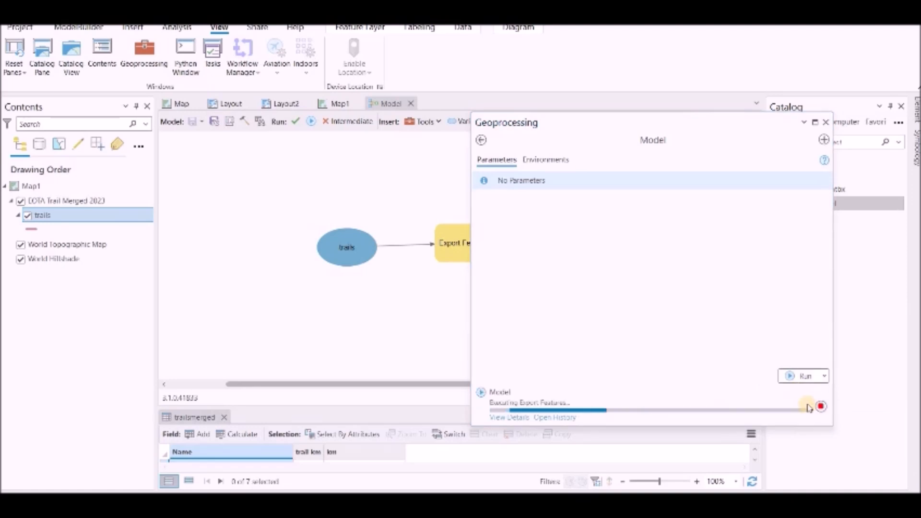
- Schedule the Model tool to run daily, every 1 day, beginning on 2025-03-09 at 1:00:00 AM with the default task name
{"action": "left_click", "coordinate": [824, 387]}
{"action": "left_click", "coordinate": [791, 373]}
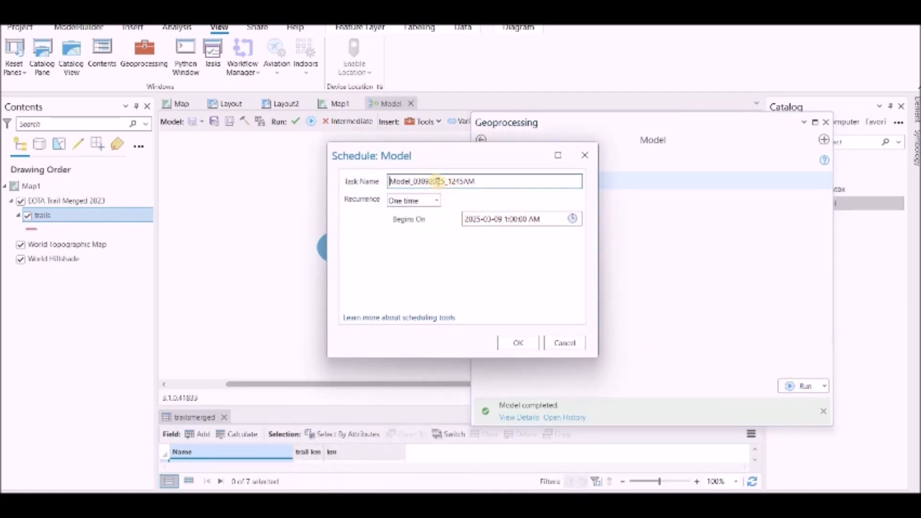
{"action": "left_click", "coordinate": [435, 201]}
{"action": "left_click", "coordinate": [429, 250]}
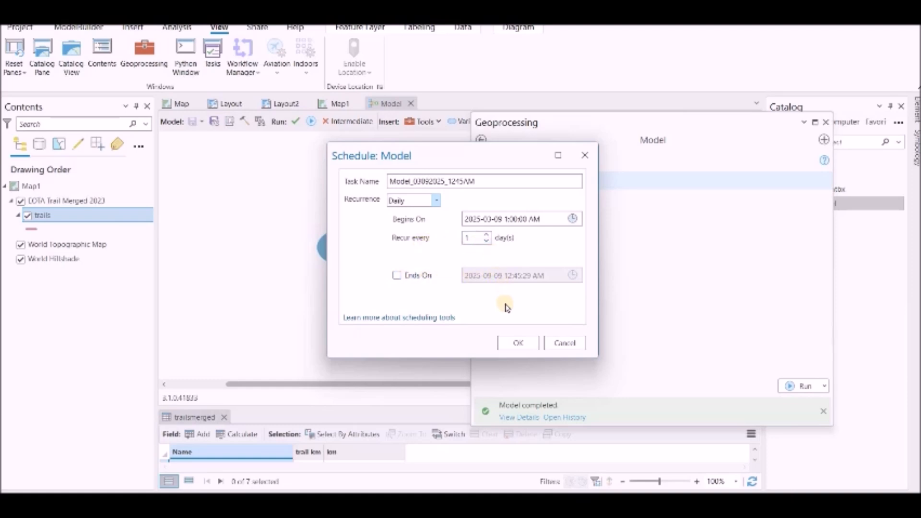
{"action": "left_click", "coordinate": [522, 346]}
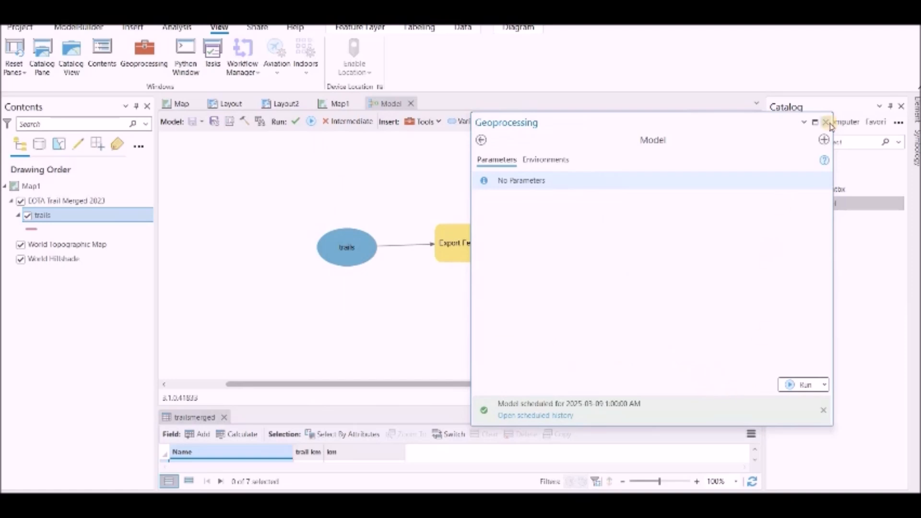
- Review the Model tool's schedule settings again without adding another task, and close the Geoprocessing pane
{"action": "left_click", "coordinate": [825, 385]}
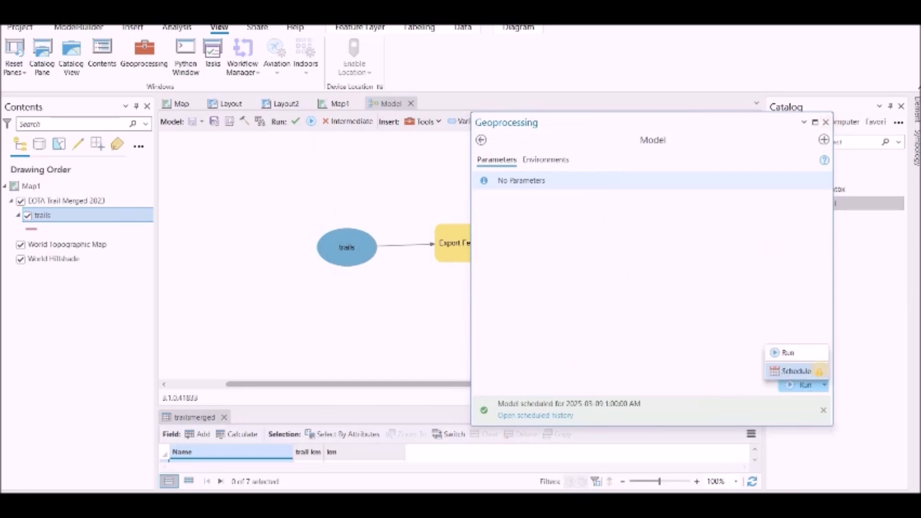
{"action": "left_click", "coordinate": [794, 373]}
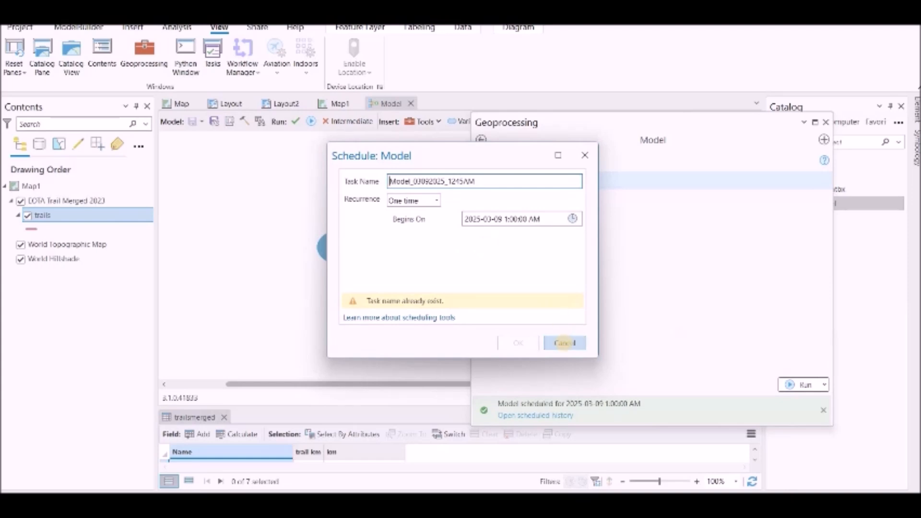
{"action": "left_click", "coordinate": [565, 343]}
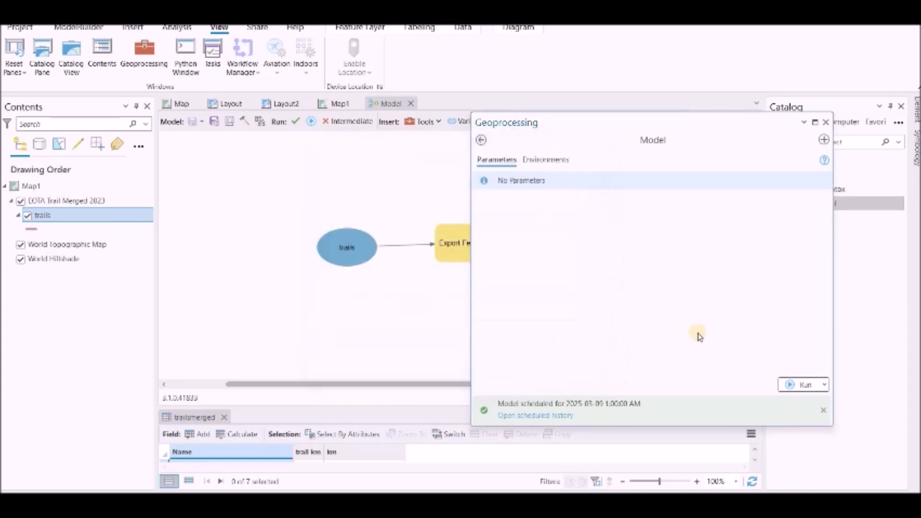
{"action": "left_click", "coordinate": [826, 123]}
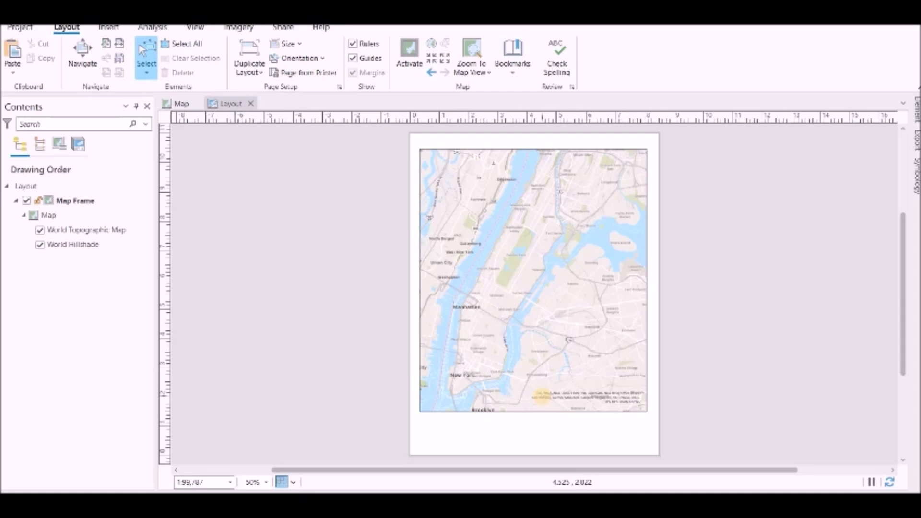
- Insert the Service Layer Credits dynamic text on the layout as a text box in the page margin beneath the map frame
{"action": "left_click", "coordinate": [544, 398]}
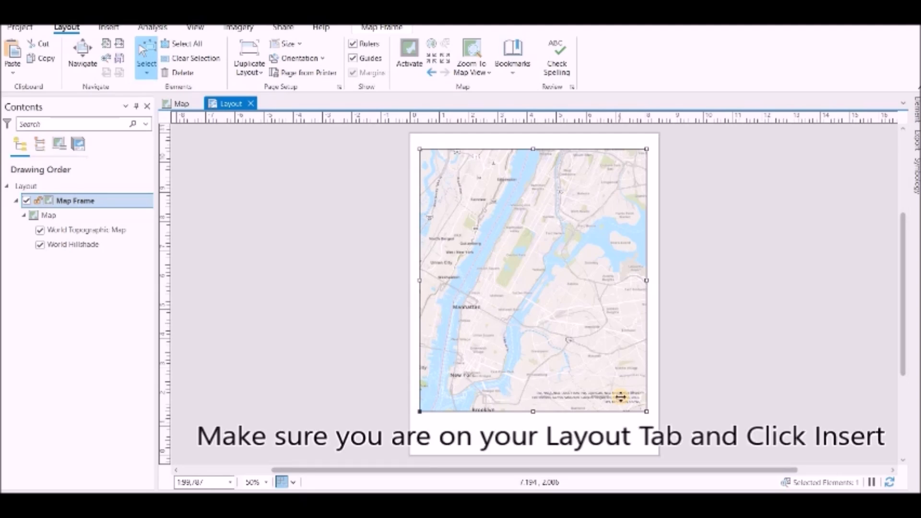
{"action": "left_click", "coordinate": [108, 27]}
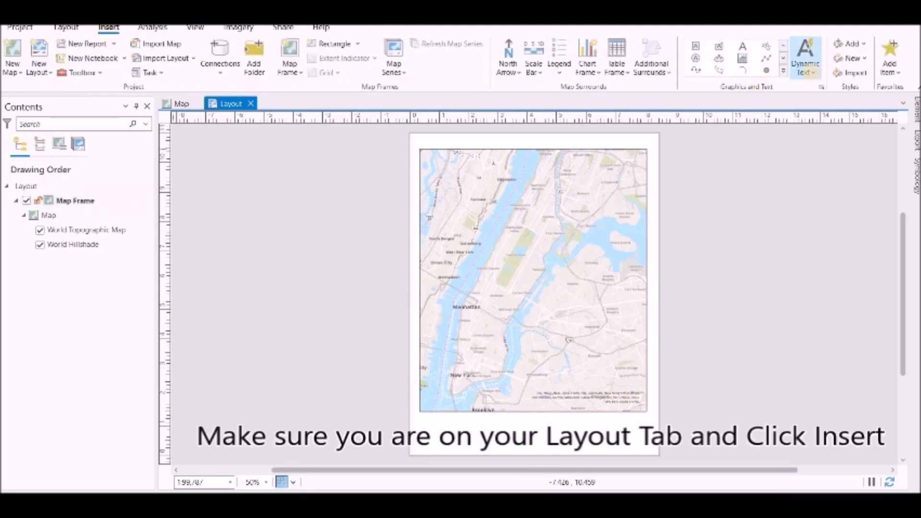
{"action": "left_click", "coordinate": [811, 72]}
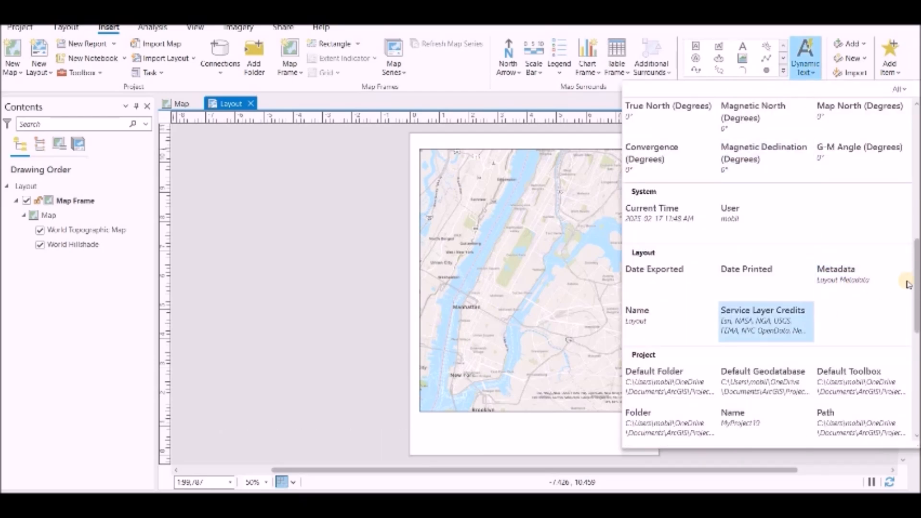
{"action": "left_click", "coordinate": [917, 168]}
{"action": "left_click_drag", "start_coordinate": [917, 169], "coordinate": [898, 375]}
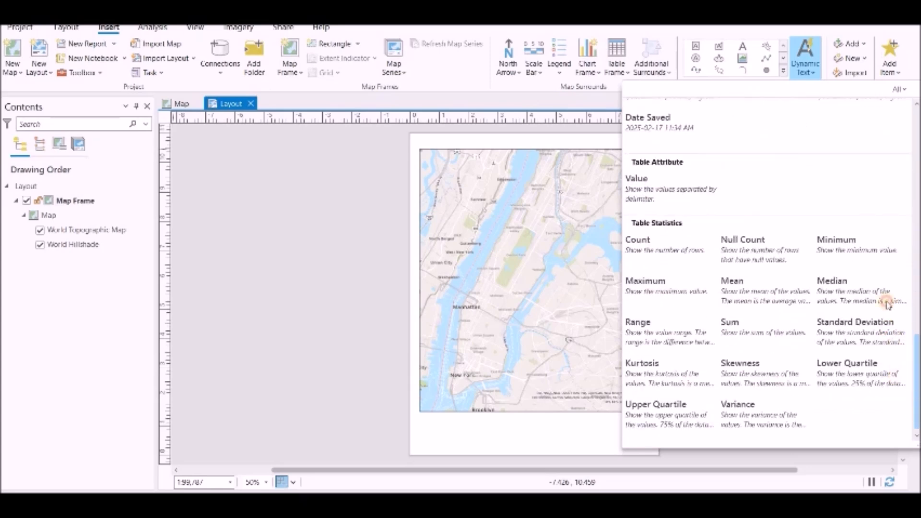
{"action": "scroll", "coordinate": [763, 300], "scroll_direction": "up", "scroll_amount": 5}
{"action": "left_click", "coordinate": [767, 302]}
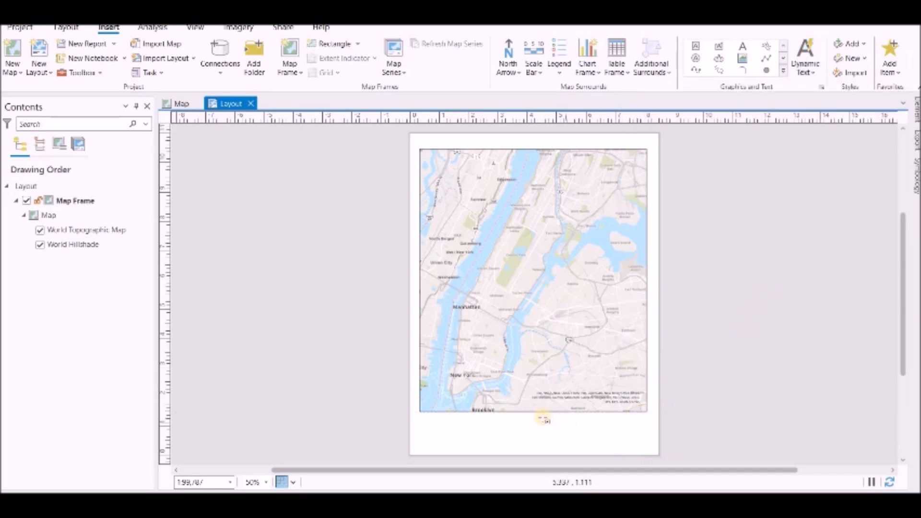
{"action": "left_click_drag", "start_coordinate": [539, 418], "coordinate": [644, 442]}
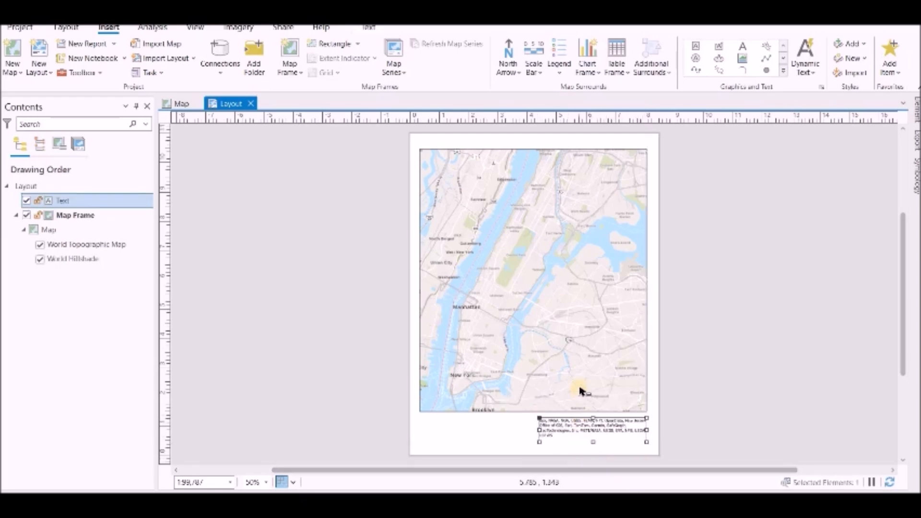
- Try moving the service layer credits text off the layout page and back toward the area beneath the map frame
{"action": "left_click_drag", "start_coordinate": [592, 424], "coordinate": [741, 350]}
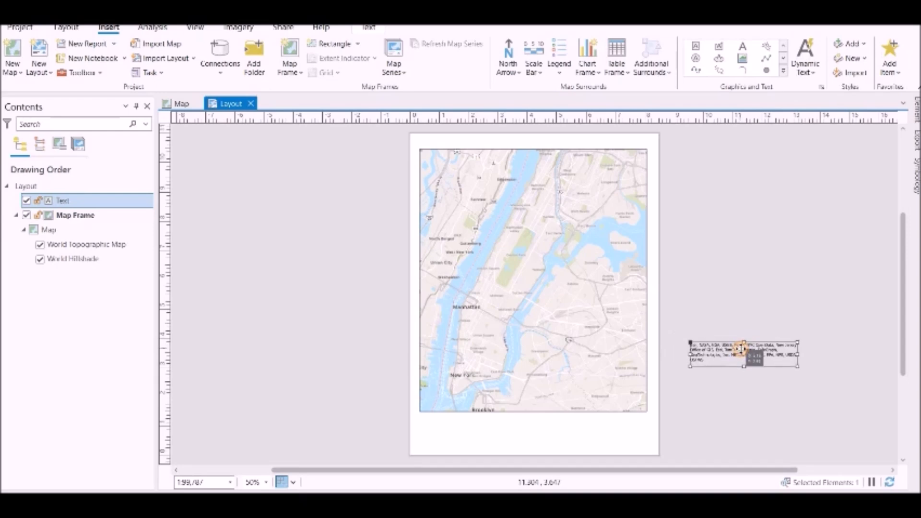
{"action": "left_click_drag", "start_coordinate": [733, 357], "coordinate": [746, 343]}
{"action": "left_click_drag", "start_coordinate": [712, 374], "coordinate": [575, 431]}
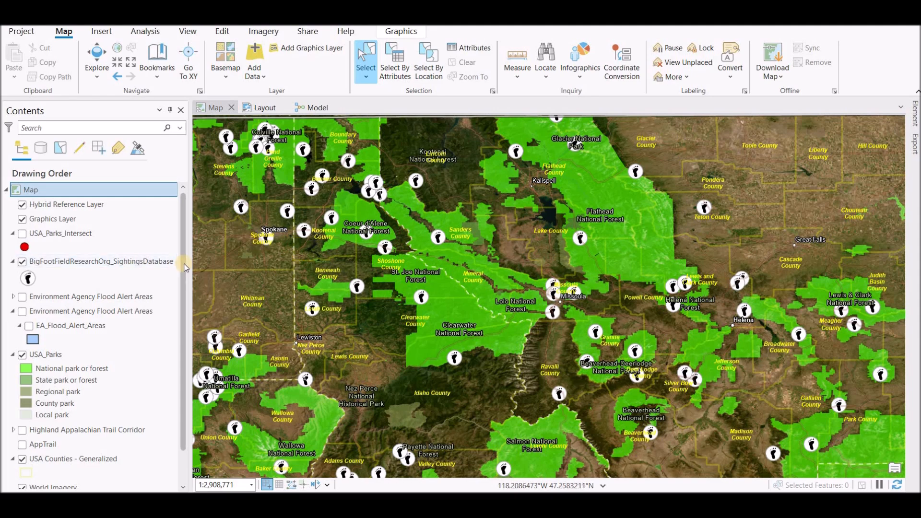
- Select all features around Spokane and Coeur d'Alene with the rectangle selection, and replace that selection with Whitman County only
{"action": "left_click_drag", "start_coordinate": [185, 264], "coordinate": [184, 267]}
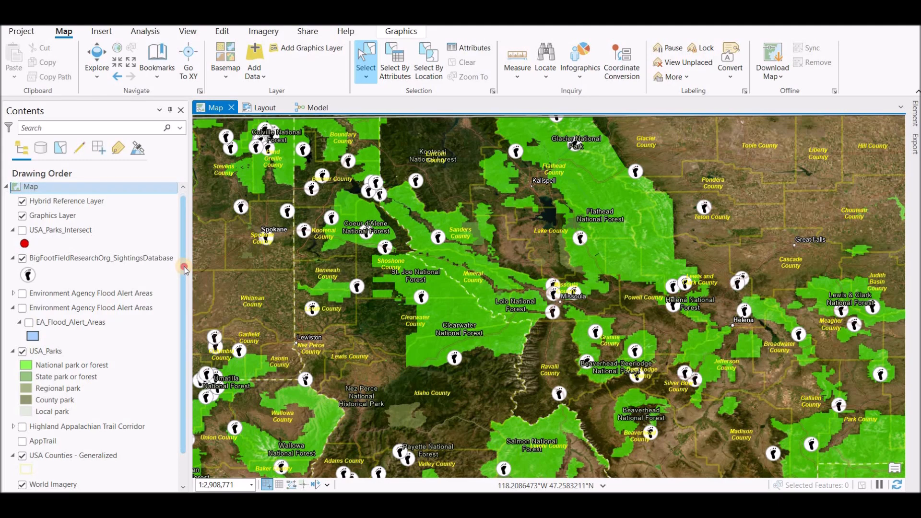
{"action": "left_click_drag", "start_coordinate": [185, 268], "coordinate": [181, 315]}
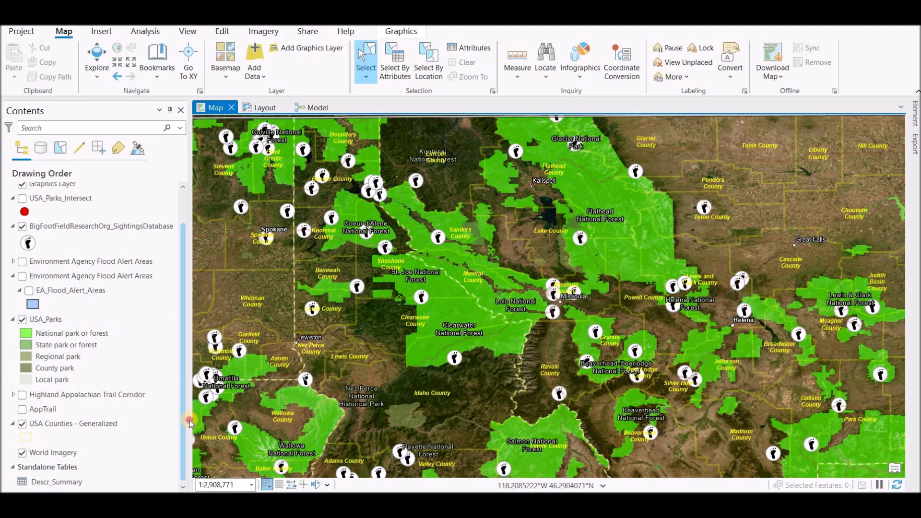
{"action": "left_click_drag", "start_coordinate": [189, 420], "coordinate": [189, 361]}
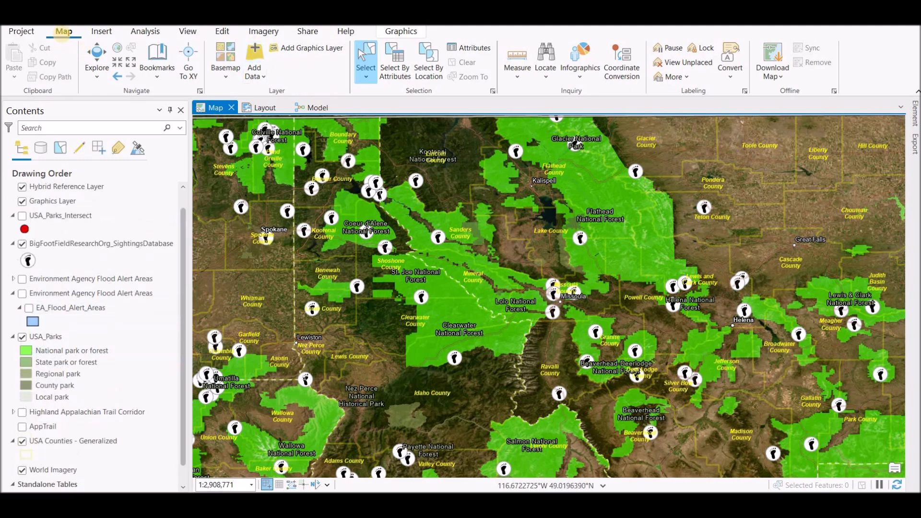
{"action": "left_click", "coordinate": [366, 77]}
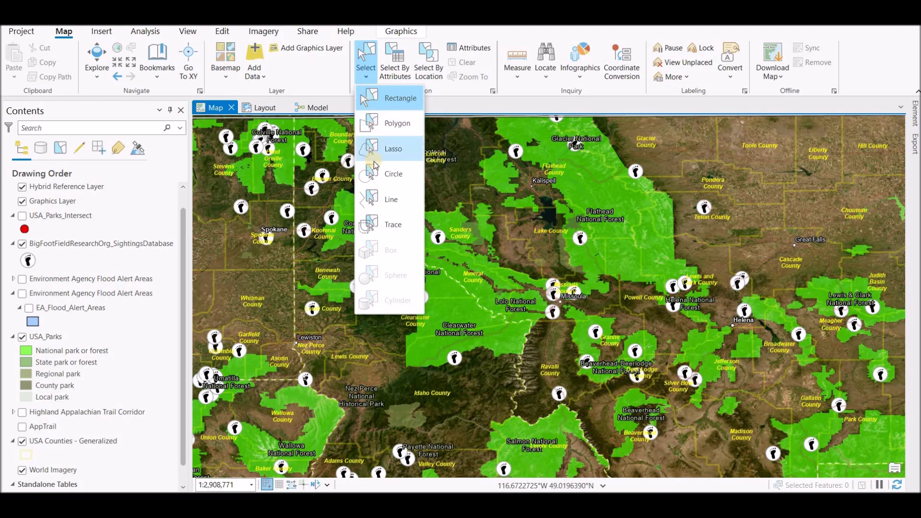
{"action": "left_click", "coordinate": [393, 104]}
{"action": "left_click_drag", "start_coordinate": [224, 157], "coordinate": [373, 248]}
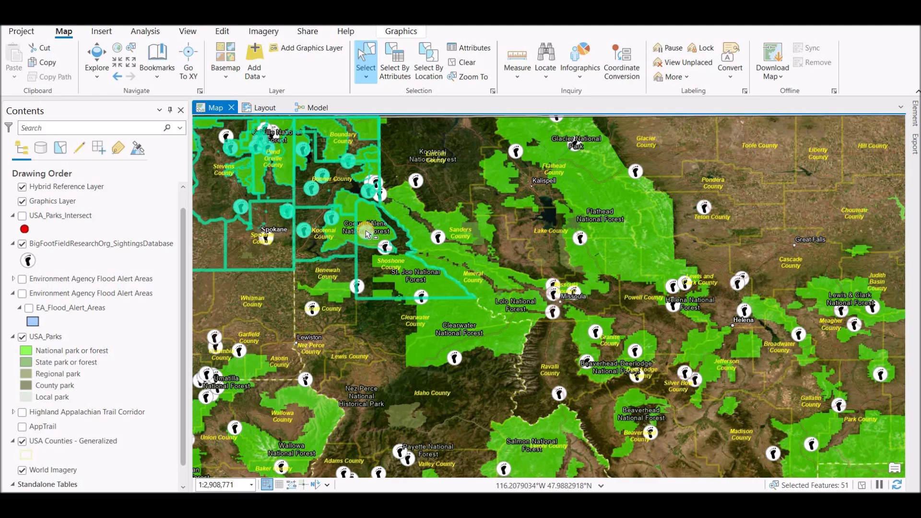
{"action": "left_click", "coordinate": [286, 294]}
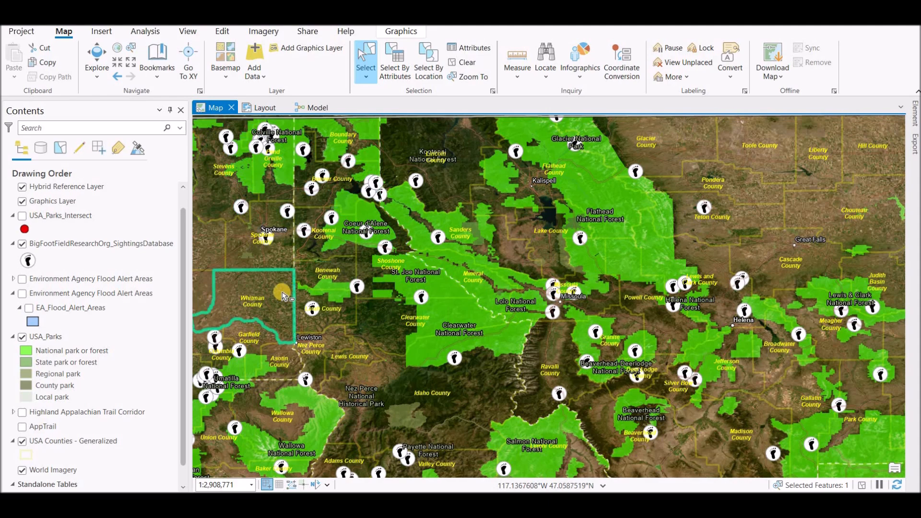
- Make BigFootFieldResearchOrg_SightingsDatabase the only selectable layer in the map
{"action": "left_click", "coordinate": [93, 238]}
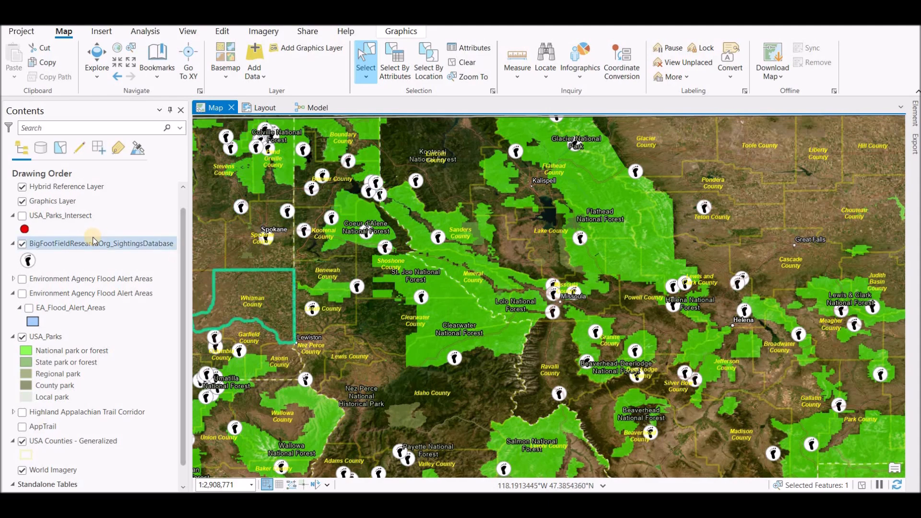
{"action": "left_click", "coordinate": [91, 243]}
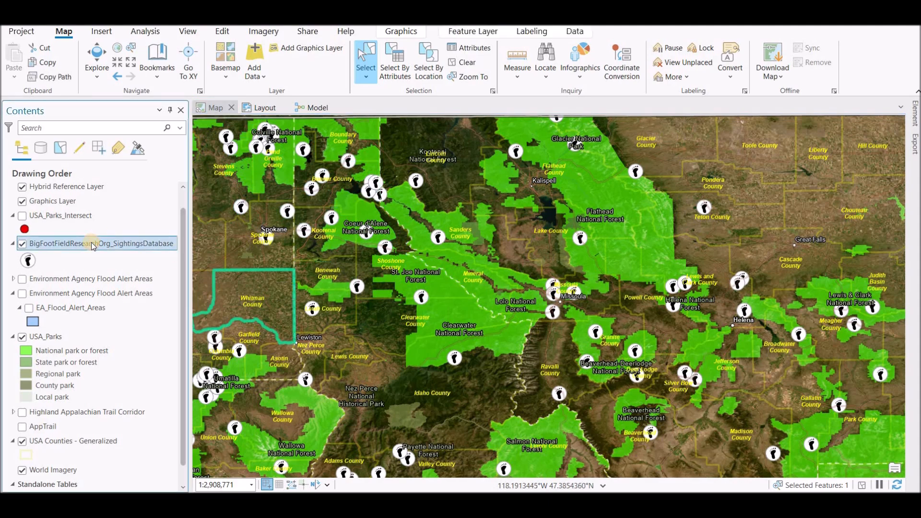
{"action": "right_click", "coordinate": [91, 242]}
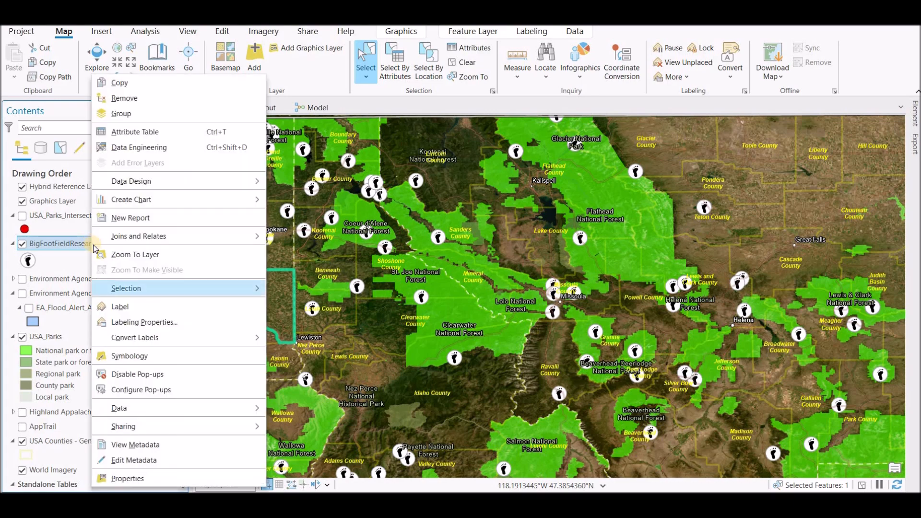
{"action": "mouse_move", "coordinate": [141, 290]}
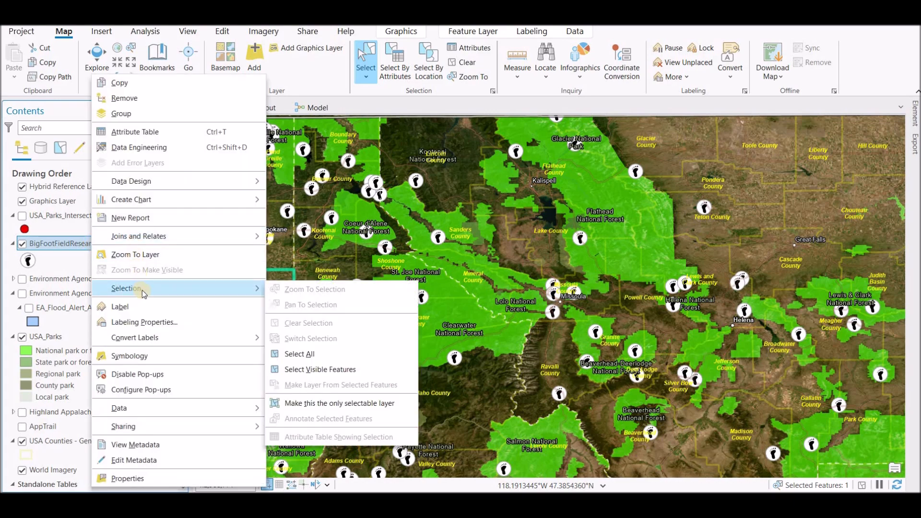
{"action": "left_click", "coordinate": [301, 402]}
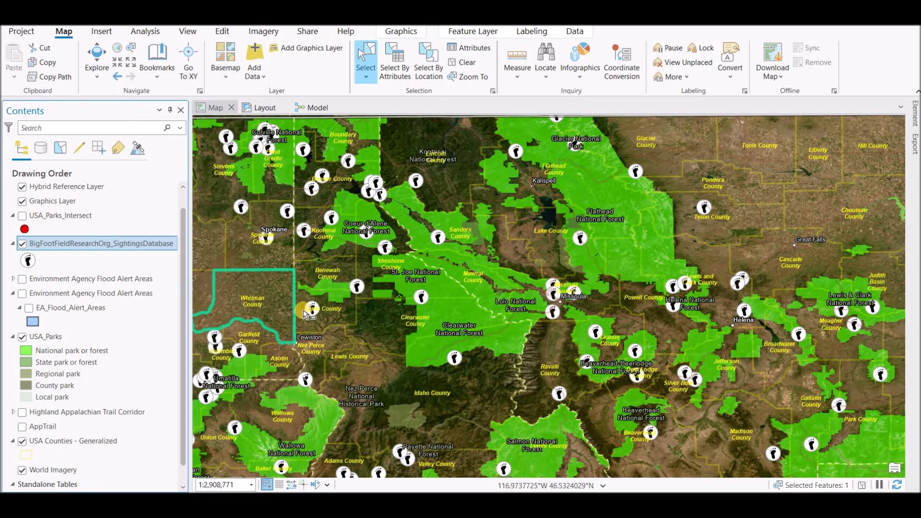
- Select the sighting points around Spokane with a rectangle and review only the selected records in the sightings layer's attribute table
{"action": "left_click_drag", "start_coordinate": [232, 255], "coordinate": [361, 158]}
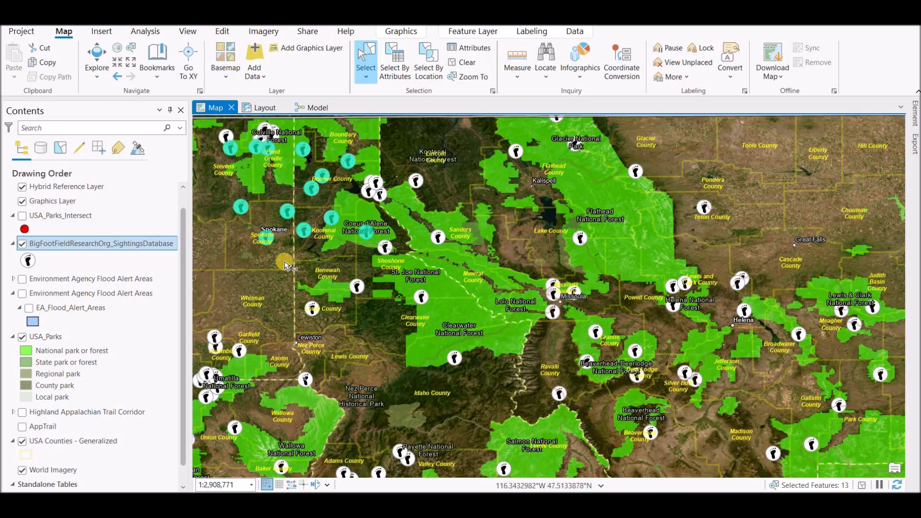
{"action": "right_click", "coordinate": [115, 244]}
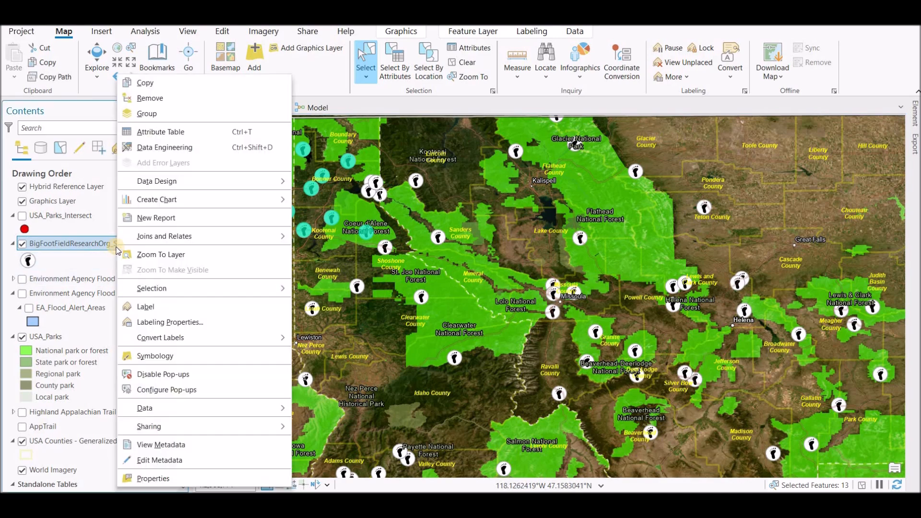
{"action": "left_click", "coordinate": [156, 133]}
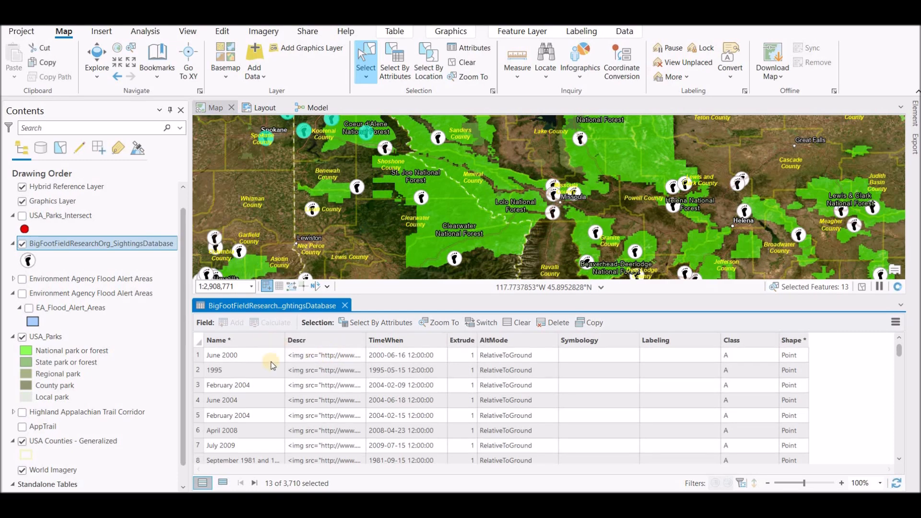
{"action": "left_click", "coordinate": [220, 482]}
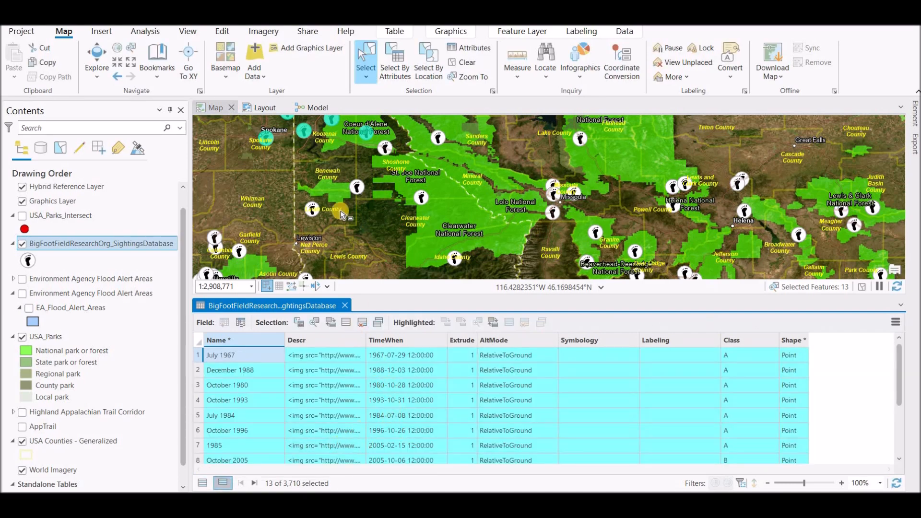
{"action": "scroll", "coordinate": [328, 175], "scroll_direction": "down", "scroll_amount": 2}
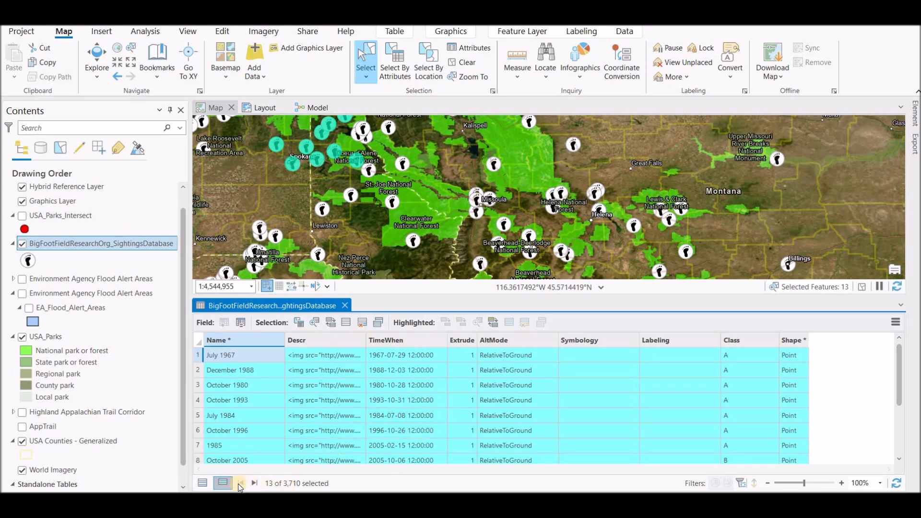
{"action": "left_click", "coordinate": [223, 483]}
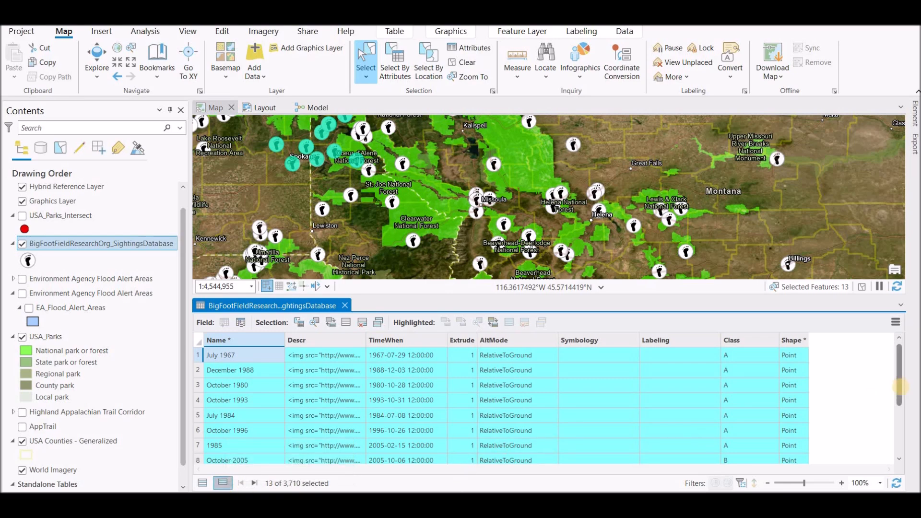
{"action": "left_click_drag", "start_coordinate": [901, 391], "coordinate": [900, 352]}
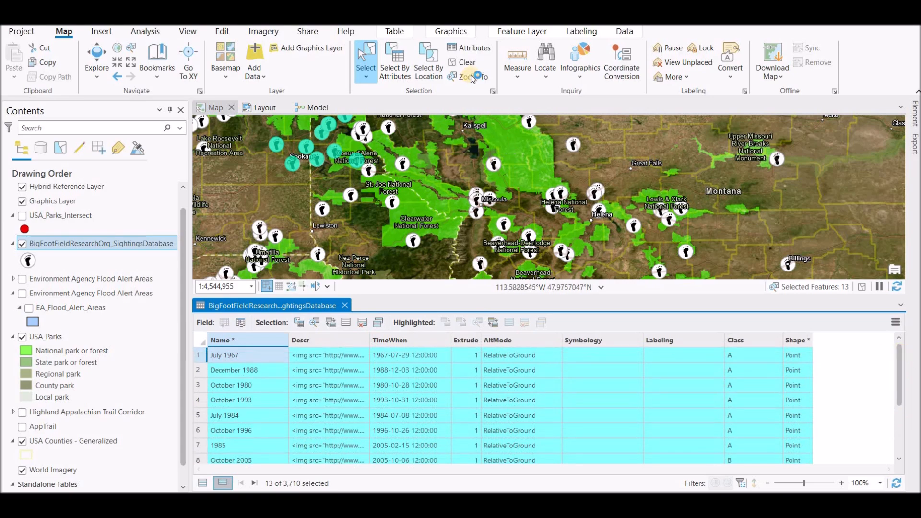
- Clear the sightings selection and reduce the attribute table's height to give the map more room
{"action": "left_click", "coordinate": [461, 64]}
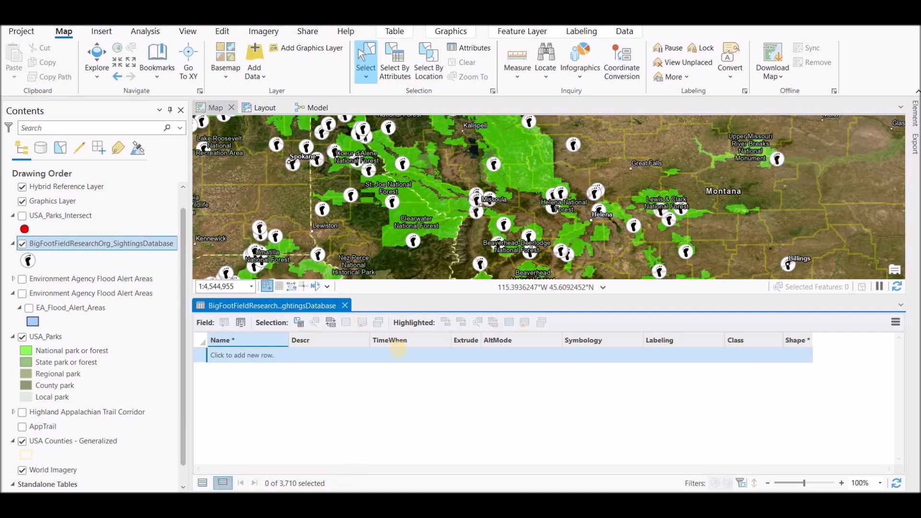
{"action": "left_click_drag", "start_coordinate": [435, 296], "coordinate": [433, 357]}
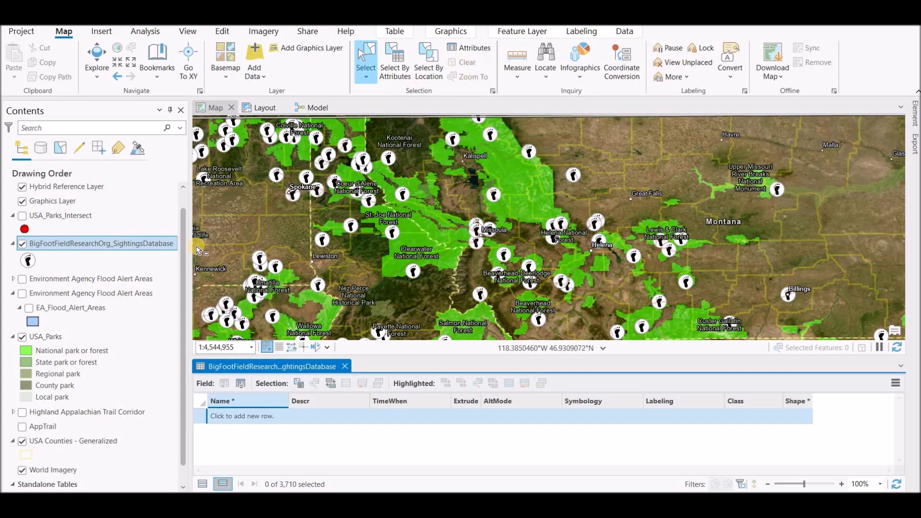
- Make USA_Parks the only selectable layer in the map
{"action": "right_click", "coordinate": [64, 336]}
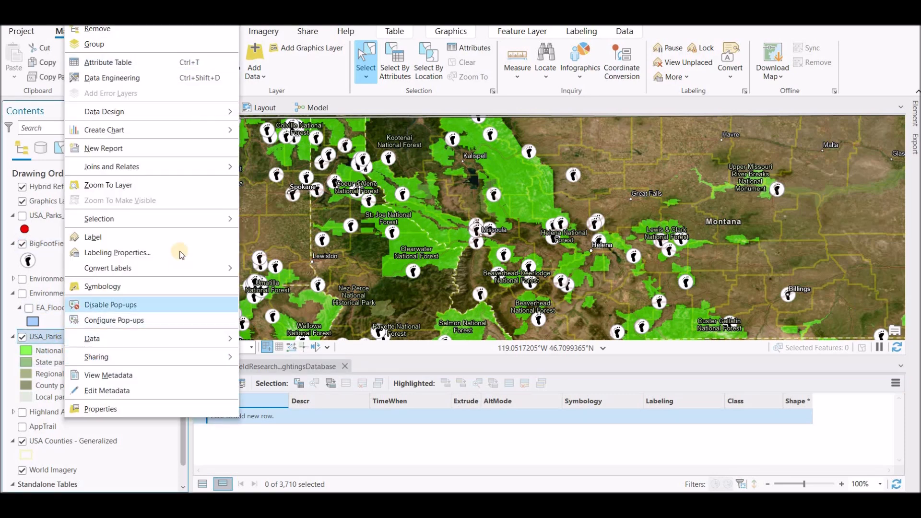
{"action": "mouse_move", "coordinate": [171, 217]}
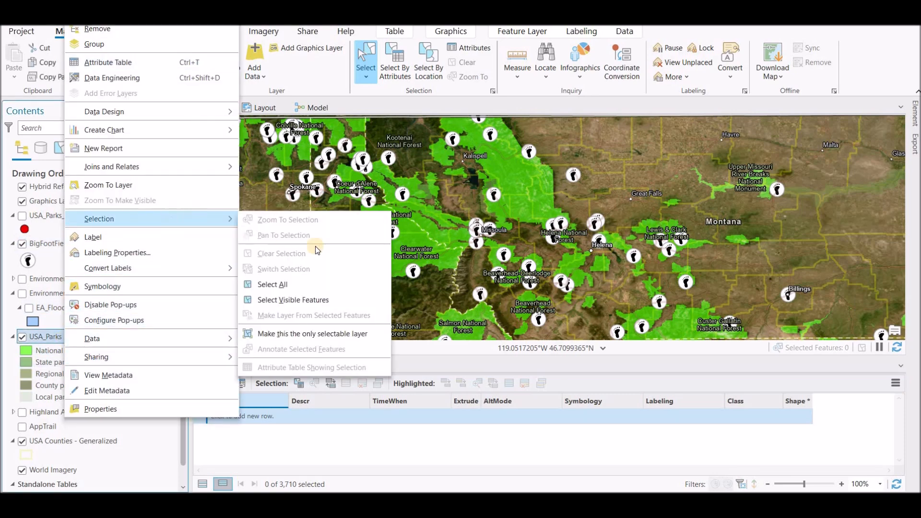
{"action": "left_click", "coordinate": [317, 333]}
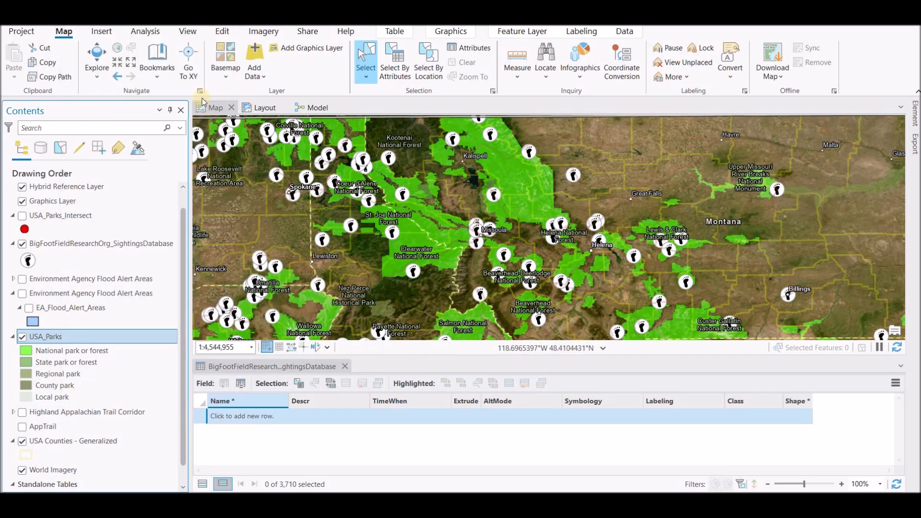
- Select the parks across northern Idaho and western Montana with a polygon selection
{"action": "left_click", "coordinate": [367, 78]}
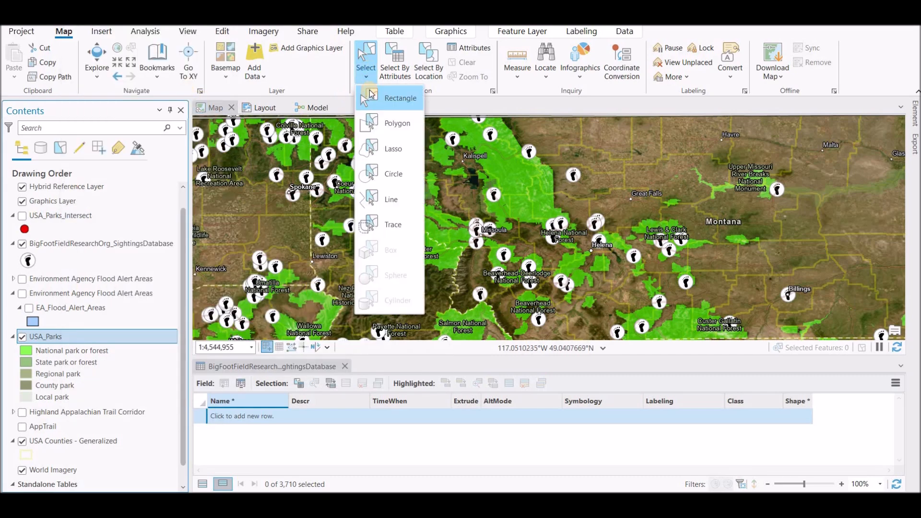
{"action": "left_click", "coordinate": [373, 130]}
{"action": "left_click", "coordinate": [367, 305]}
{"action": "left_click", "coordinate": [480, 302]}
{"action": "mouse_move", "coordinate": [574, 315]}
{"action": "left_mouse_down"}
{"action": "mouse_move", "coordinate": [718, 283]}
{"action": "mouse_move", "coordinate": [779, 237]}
{"action": "mouse_move", "coordinate": [794, 199]}
{"action": "mouse_move", "coordinate": [734, 140]}
{"action": "mouse_move", "coordinate": [528, 144]}
{"action": "mouse_move", "coordinate": [421, 158]}
{"action": "left_mouse_up"}
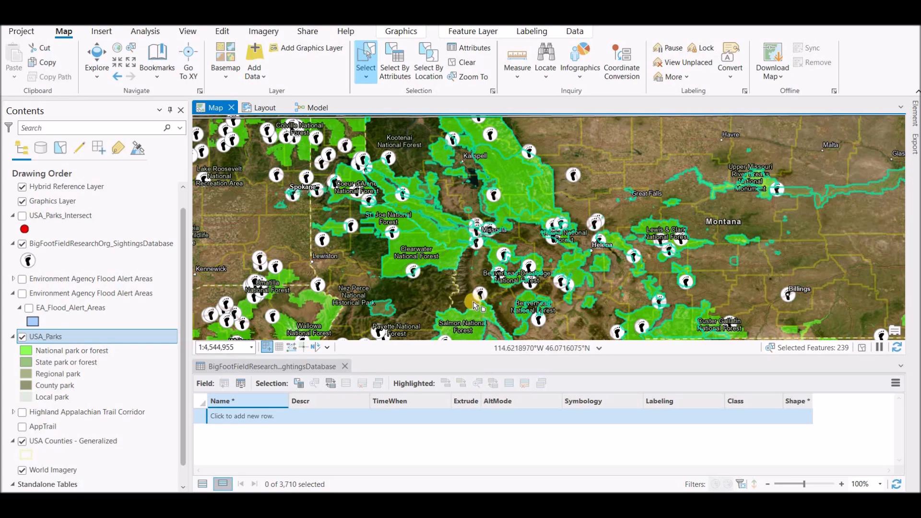
- Open the USA_Parks attribute table and review only the selected records
{"action": "right_click", "coordinate": [102, 341]}
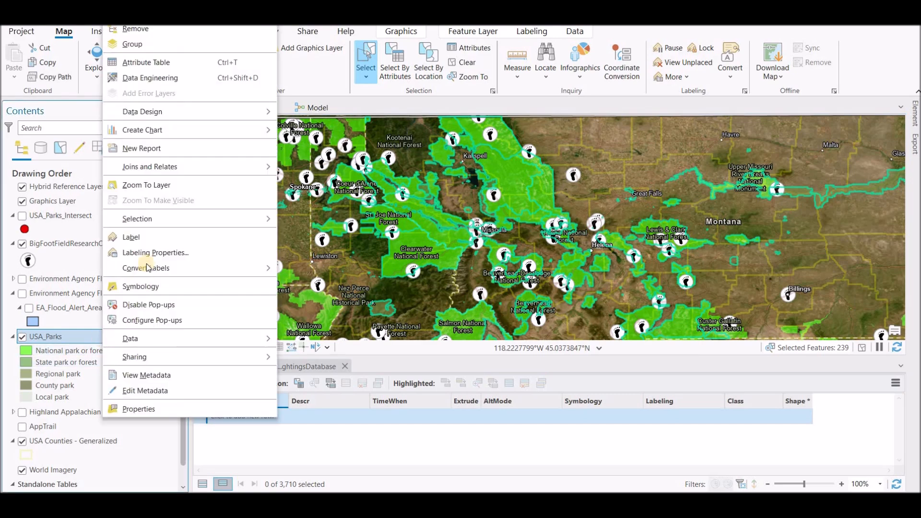
{"action": "left_click", "coordinate": [192, 62]}
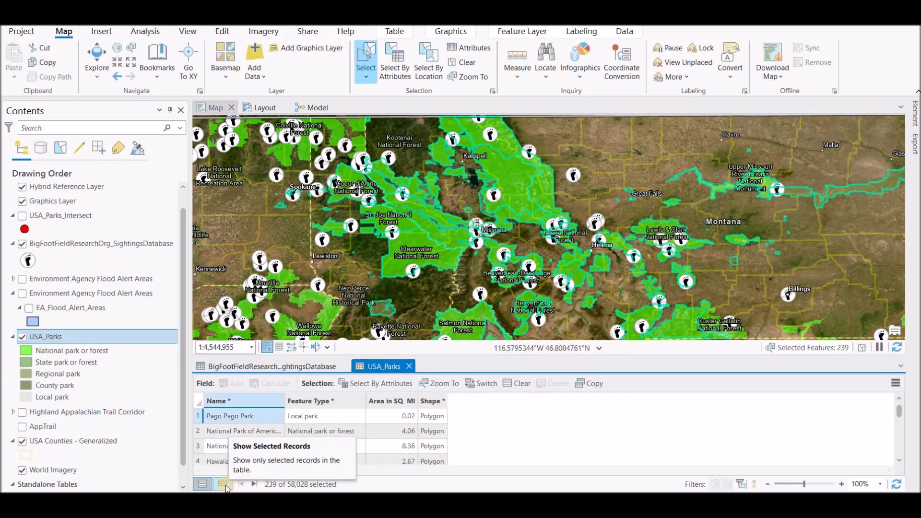
{"action": "left_click", "coordinate": [226, 486]}
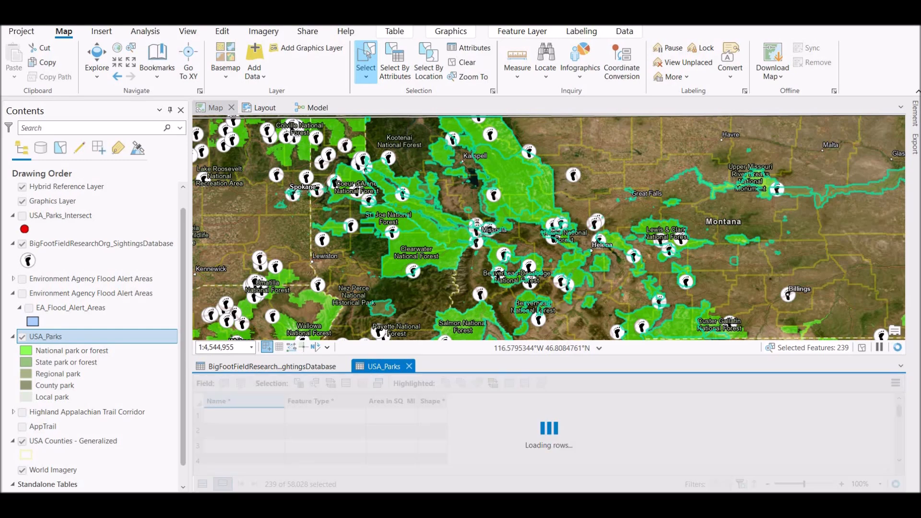
{"action": "mouse_move", "coordinate": [902, 417]}
{"action": "left_mouse_down"}
{"action": "mouse_move", "coordinate": [902, 446]}
{"action": "mouse_move", "coordinate": [903, 407]}
{"action": "left_mouse_up"}
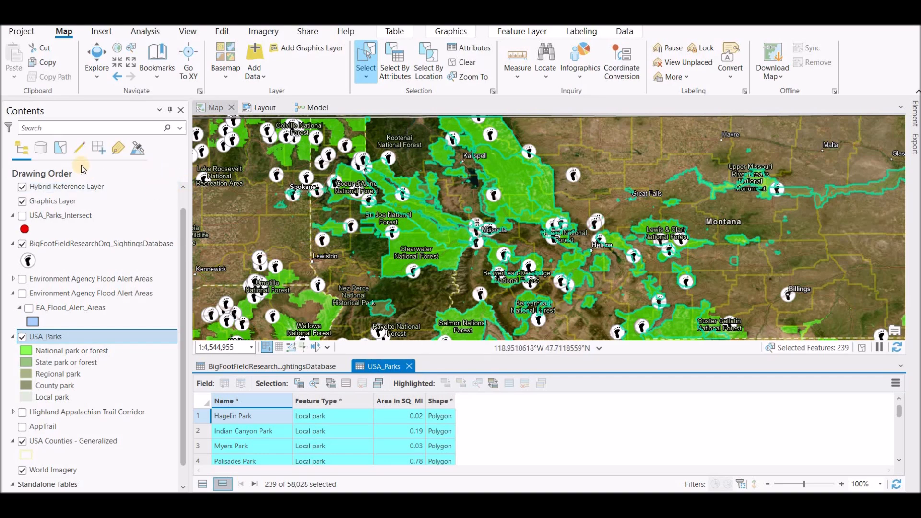
- Make BigFootFieldResearchOrg_SightingsDatabase selectable alongside USA_Parks in the contents list by selection, and clear the current parks selection
{"action": "left_click", "coordinate": [60, 152]}
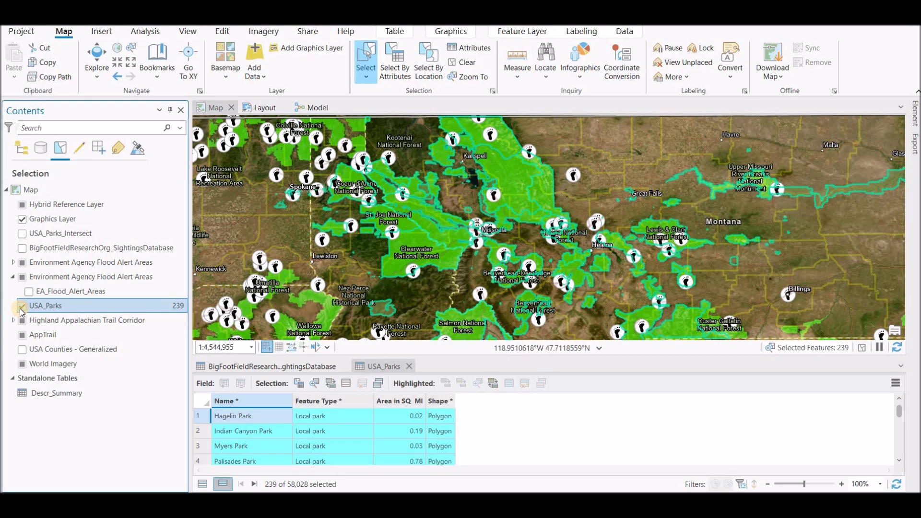
{"action": "left_click", "coordinate": [22, 248]}
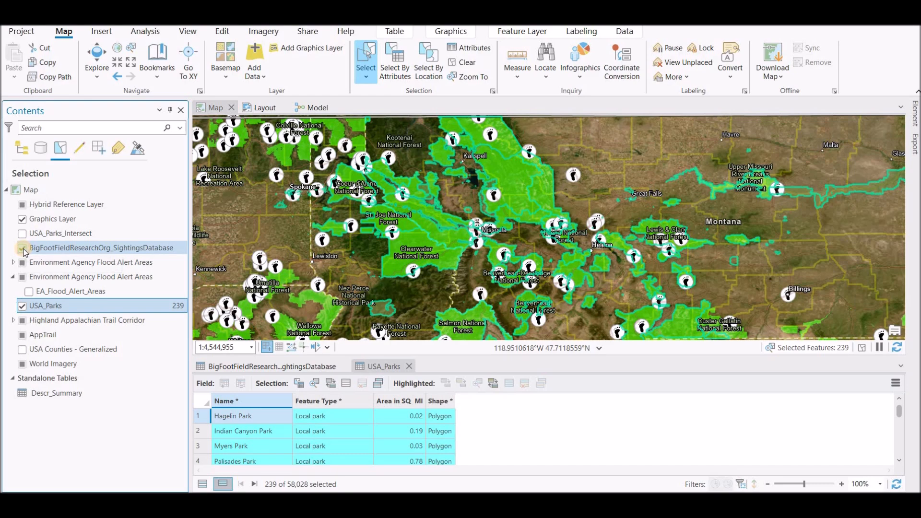
{"action": "left_click", "coordinate": [460, 63]}
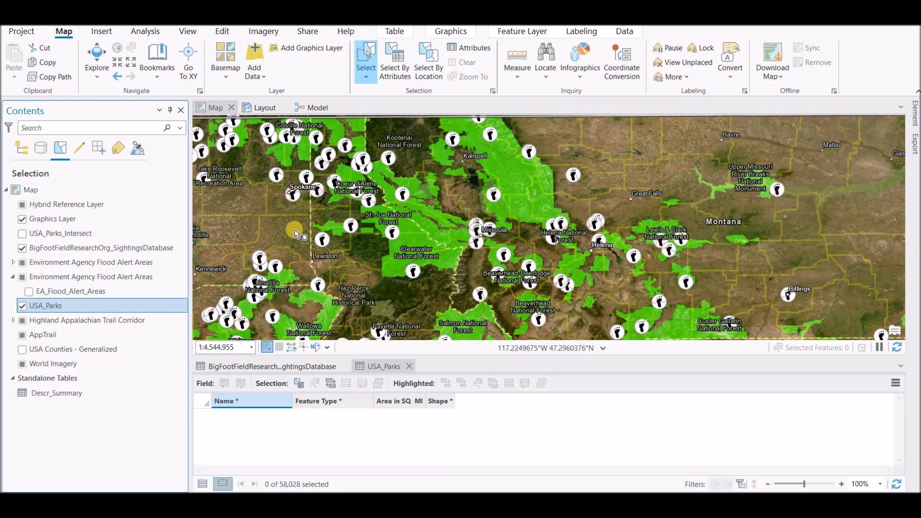
- Select both sightings and parks around Spokane and Coeur d'Alene National Forest by drawing a selection polygon
{"action": "left_click", "coordinate": [240, 186]}
{"action": "left_click", "coordinate": [318, 281]}
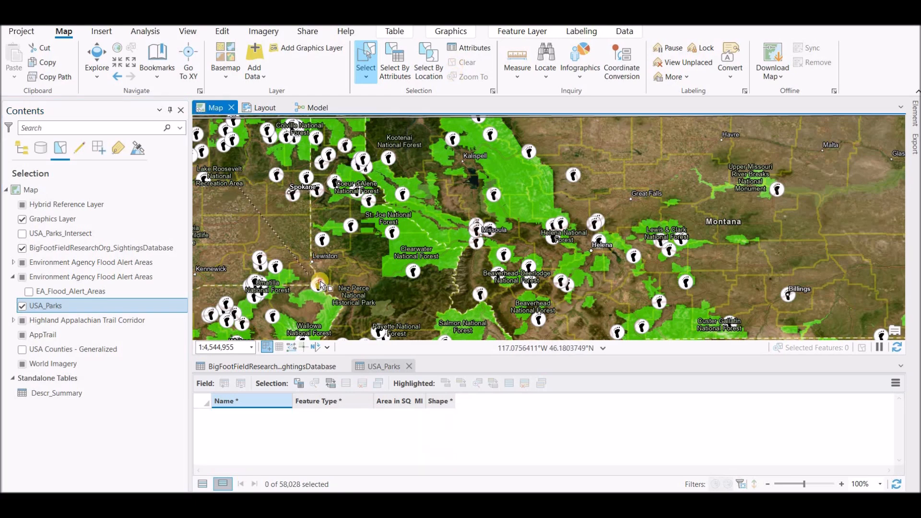
{"action": "left_click", "coordinate": [422, 240]}
{"action": "left_click", "coordinate": [427, 185]}
{"action": "double_click", "coordinate": [388, 138]}
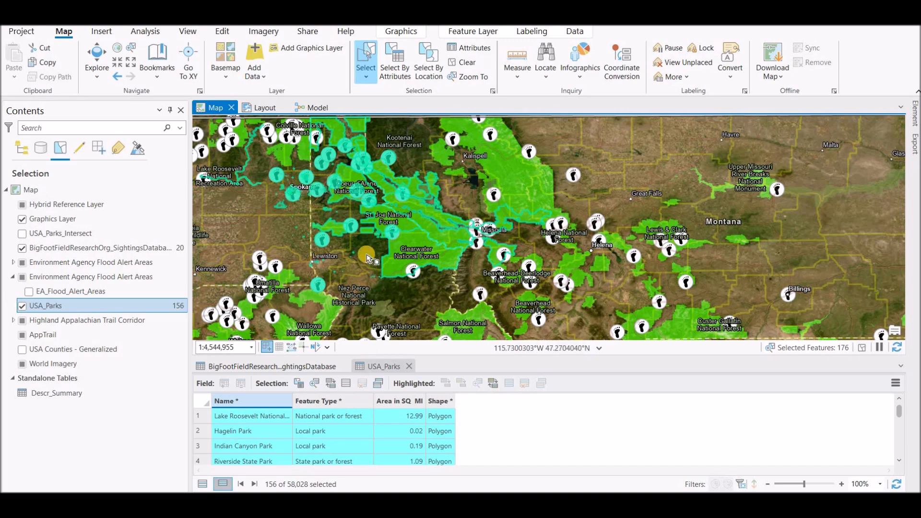
- Make USA_Parks unselectable and replace the current selection with the sightings inside a circle centred on St. Joe National Forest
{"action": "left_click", "coordinate": [23, 308]}
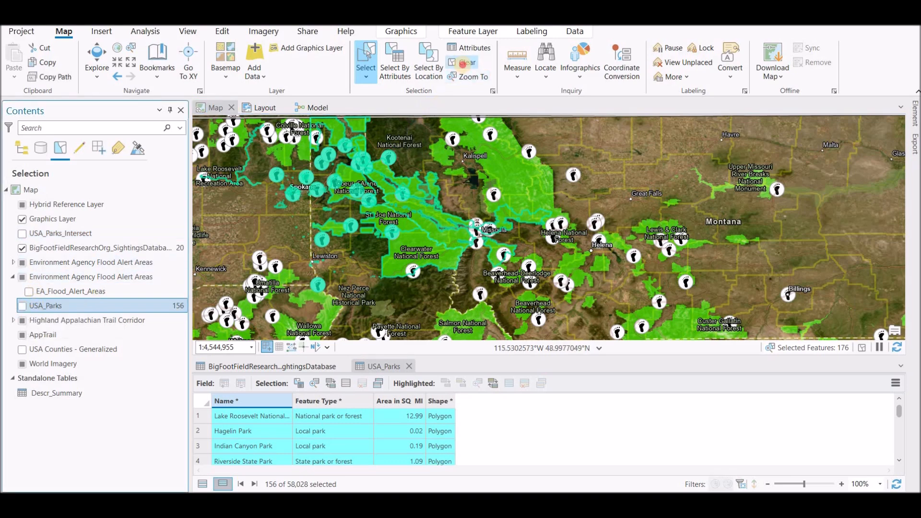
{"action": "left_click", "coordinate": [464, 62]}
{"action": "left_click", "coordinate": [366, 76]}
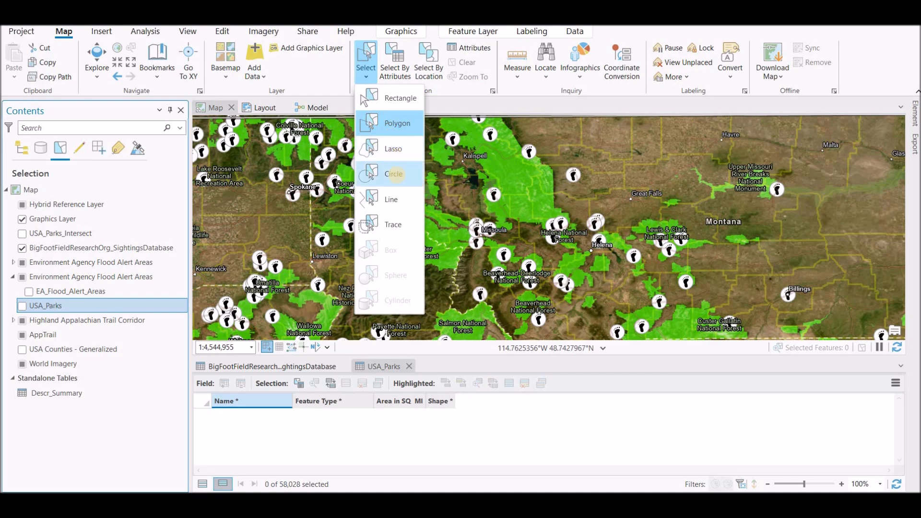
{"action": "left_click", "coordinate": [397, 178]}
{"action": "left_click_drag", "start_coordinate": [389, 221], "coordinate": [418, 148]}
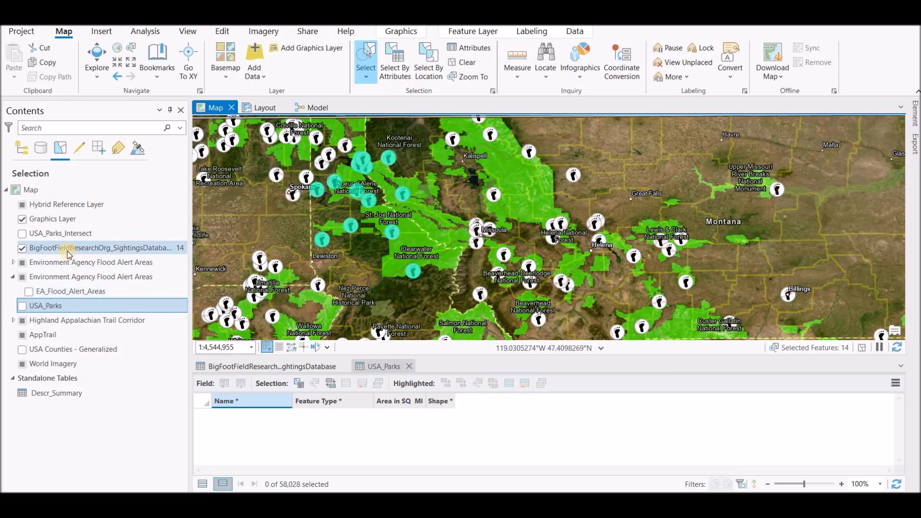
- Review the selected records in the sightings attribute table and zoom the map to the selected sightings
{"action": "left_click", "coordinate": [282, 364]}
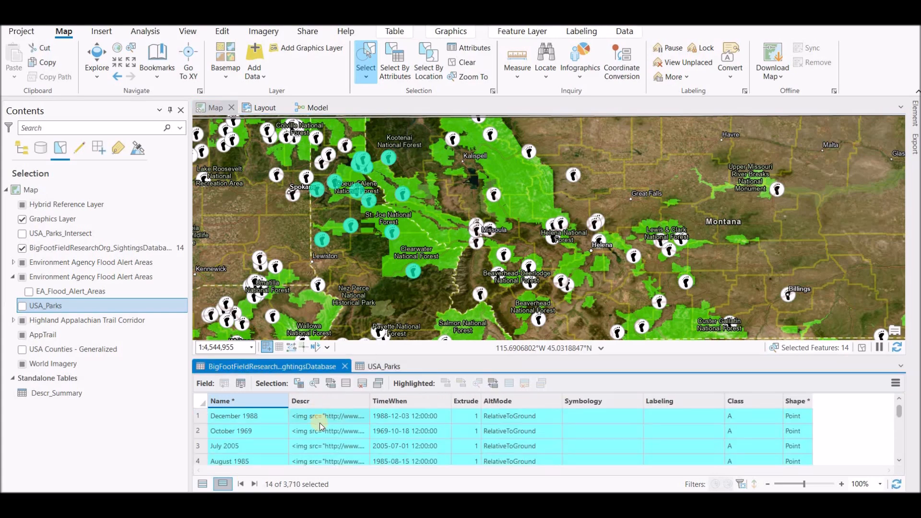
{"action": "scroll", "coordinate": [321, 423], "scroll_direction": "down", "scroll_amount": 2}
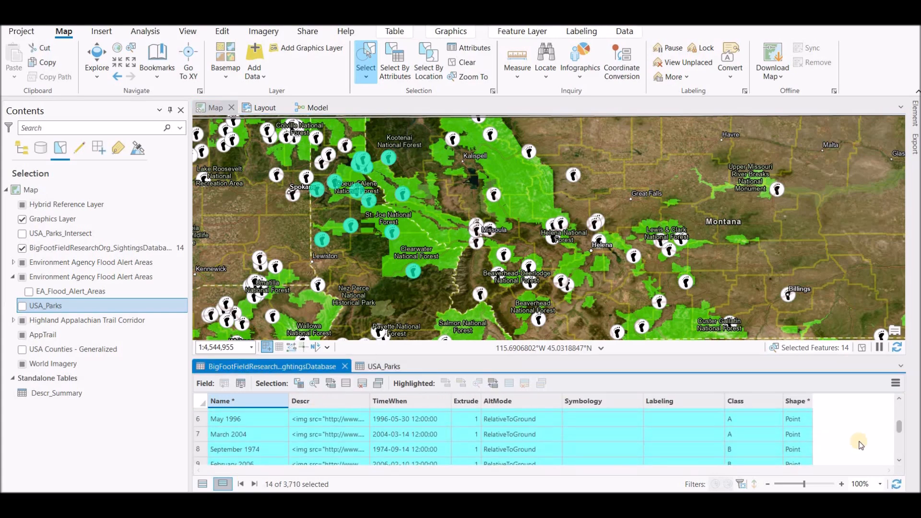
{"action": "left_click_drag", "start_coordinate": [901, 436], "coordinate": [900, 411]}
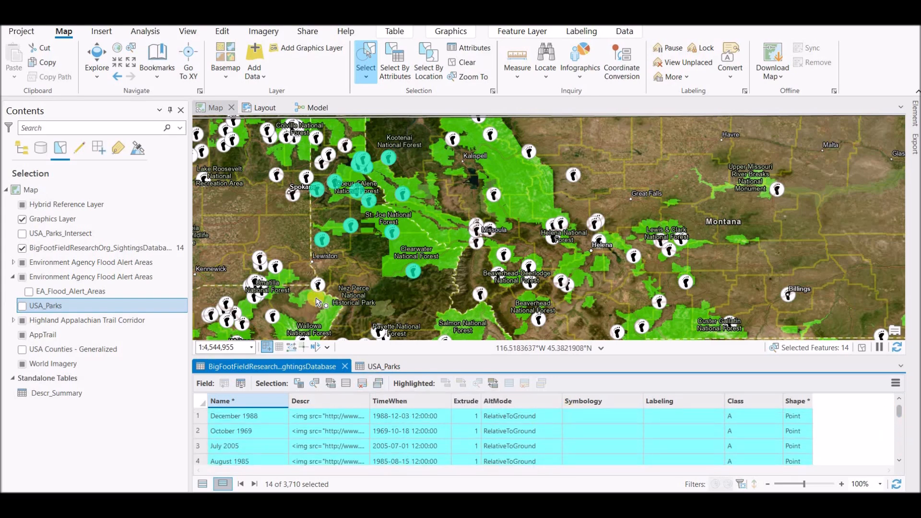
{"action": "left_click", "coordinate": [364, 76]}
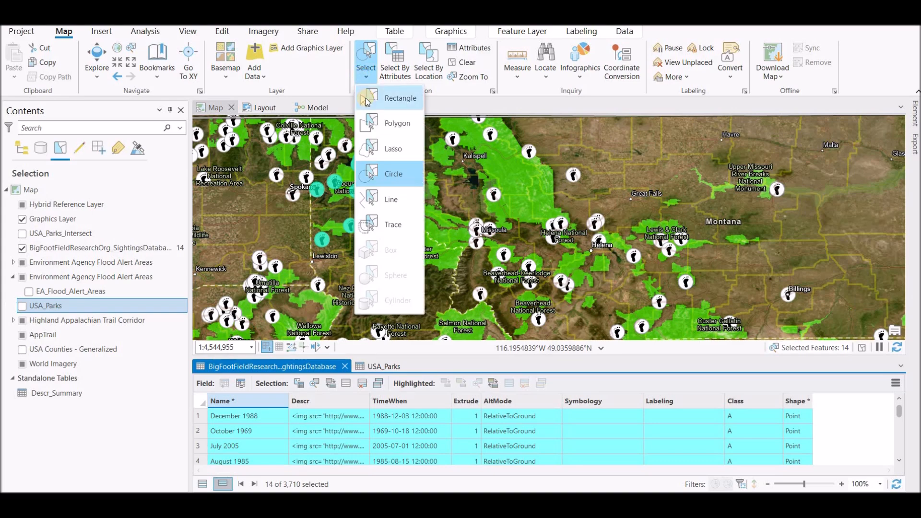
{"action": "left_click", "coordinate": [361, 100]}
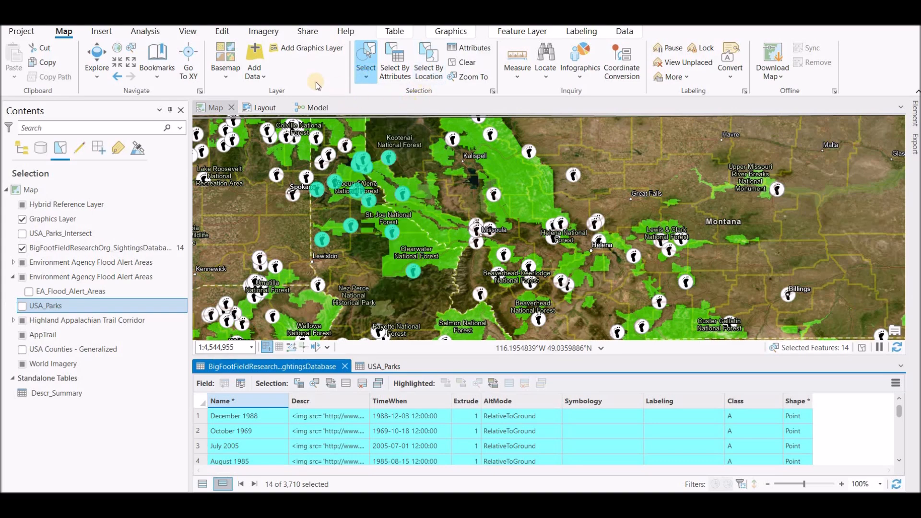
{"action": "left_click", "coordinate": [473, 78]}
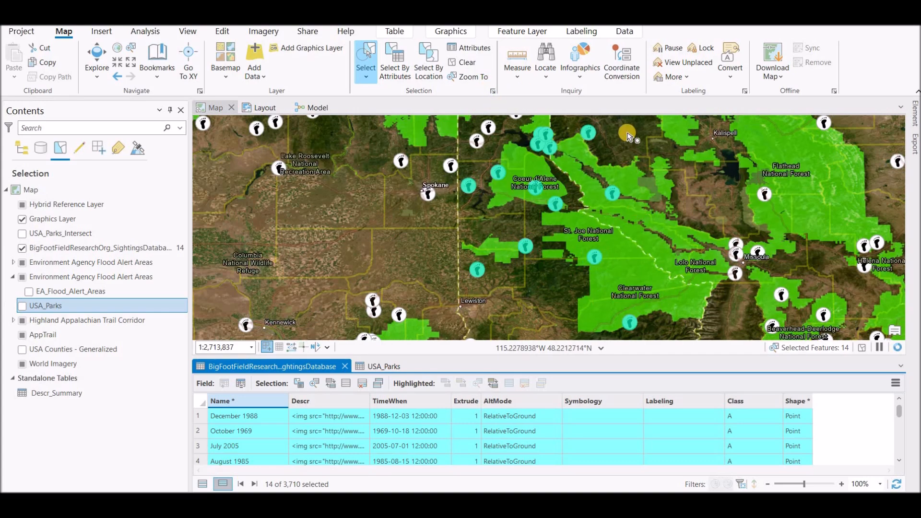
- Select the sightings around Columbia County with a circle and zoom the map to them
{"action": "left_click", "coordinate": [367, 62]}
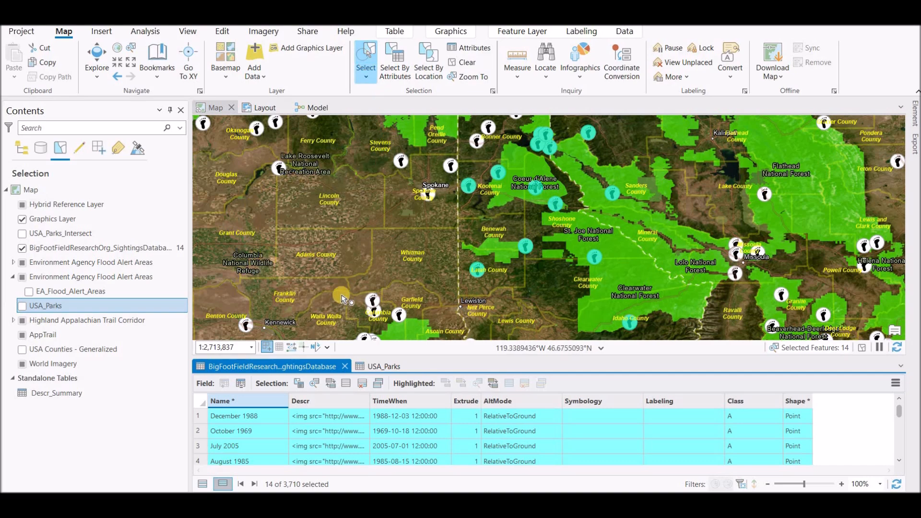
{"action": "left_click_drag", "start_coordinate": [370, 310], "coordinate": [412, 282]}
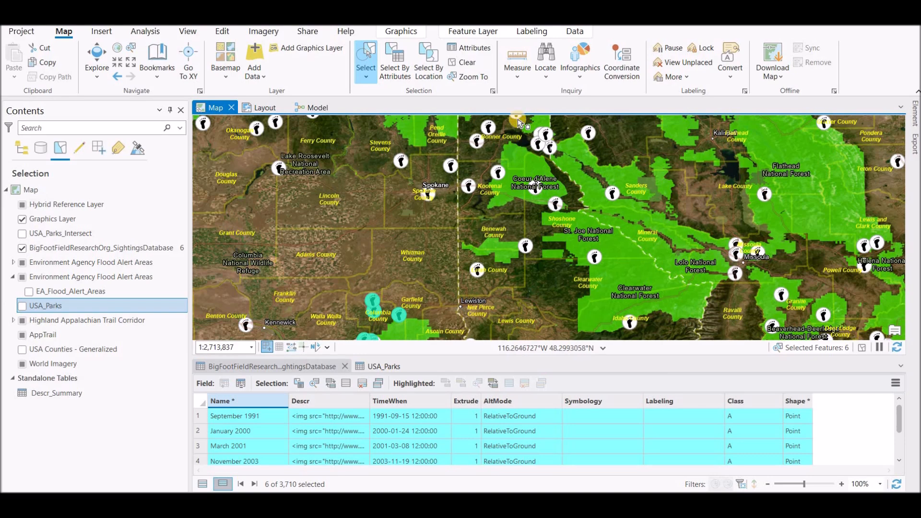
{"action": "left_click", "coordinate": [455, 78]}
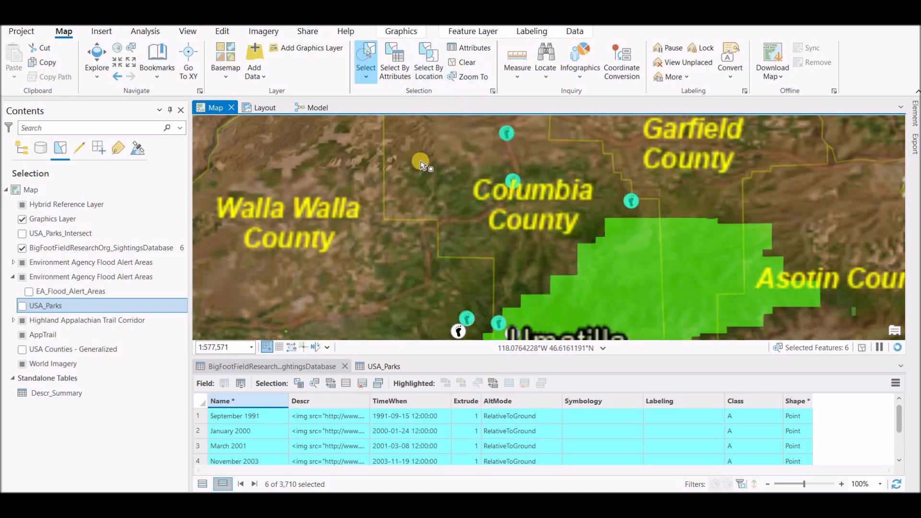
- Add the sighting at Umatilla National Wildlife Refuge and a circle of sightings in Umatilla County to the selection
{"action": "scroll", "coordinate": [420, 165], "scroll_direction": "down", "scroll_amount": 3}
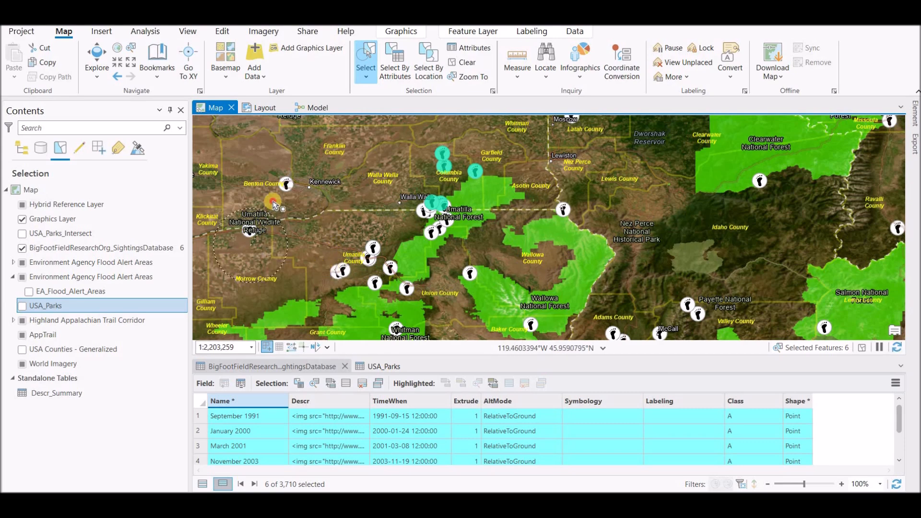
{"action": "left_click", "coordinate": [249, 230], "text": "shift"}
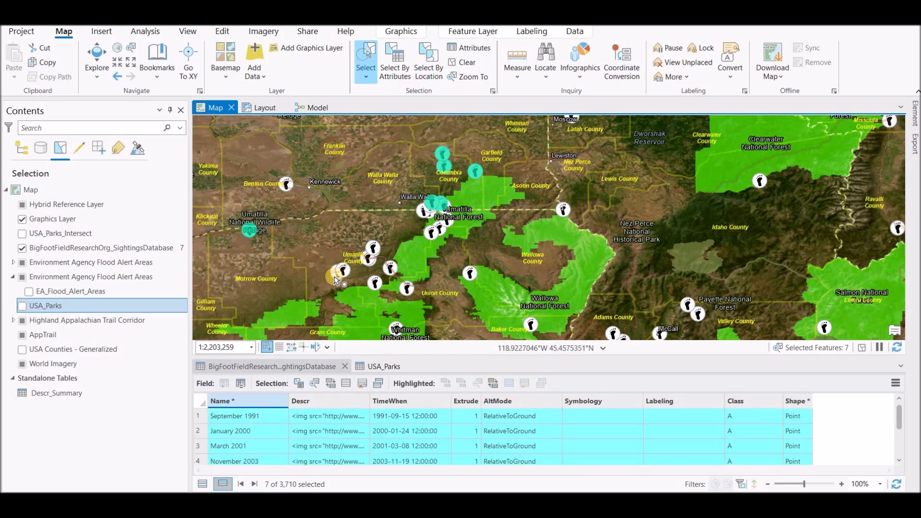
{"action": "left_click_drag", "start_coordinate": [339, 283], "coordinate": [386, 255]}
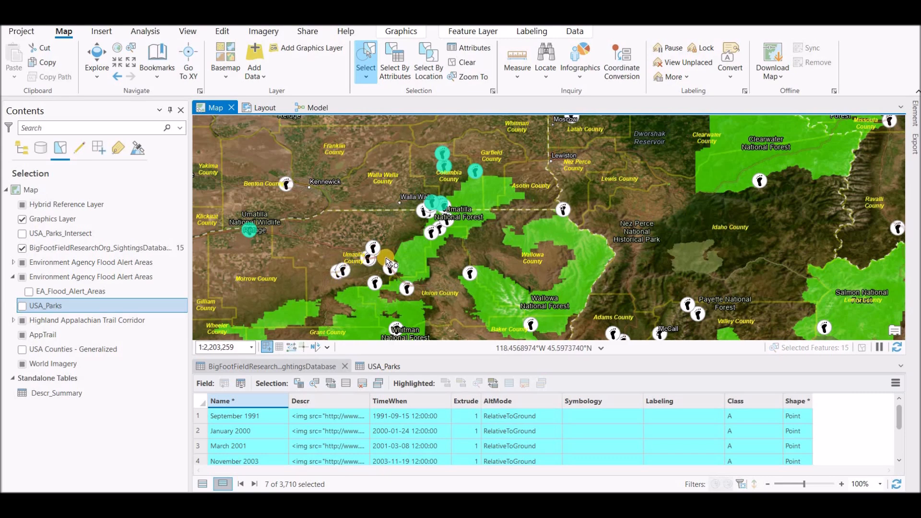
- Add the sightings in central Washington to the existing selection with a rectangle
{"action": "left_click", "coordinate": [361, 84]}
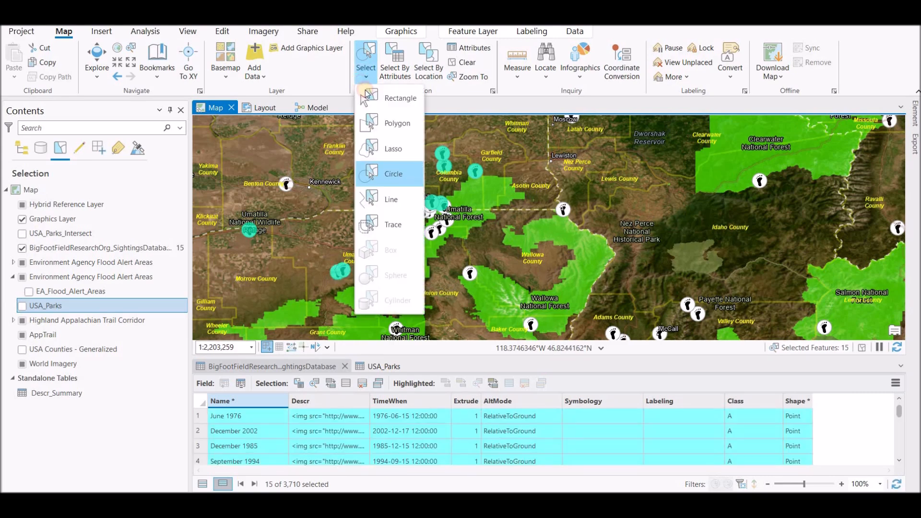
{"action": "left_click", "coordinate": [392, 103]}
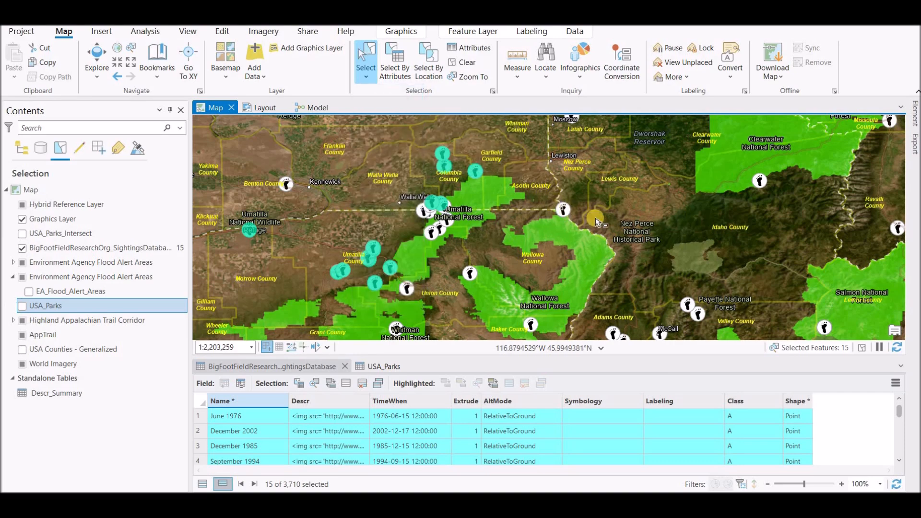
{"action": "scroll", "coordinate": [706, 214], "scroll_direction": "down", "scroll_amount": 2}
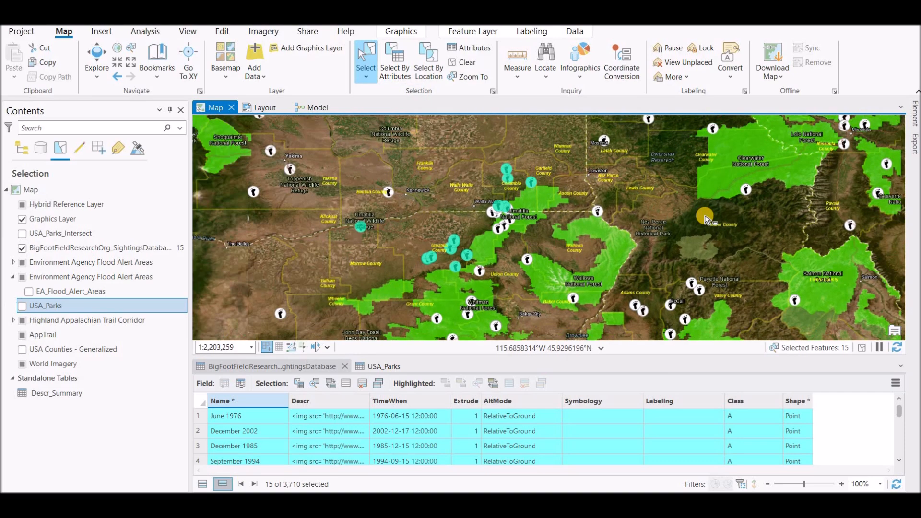
{"action": "scroll", "coordinate": [565, 206], "scroll_direction": "down", "scroll_amount": 2}
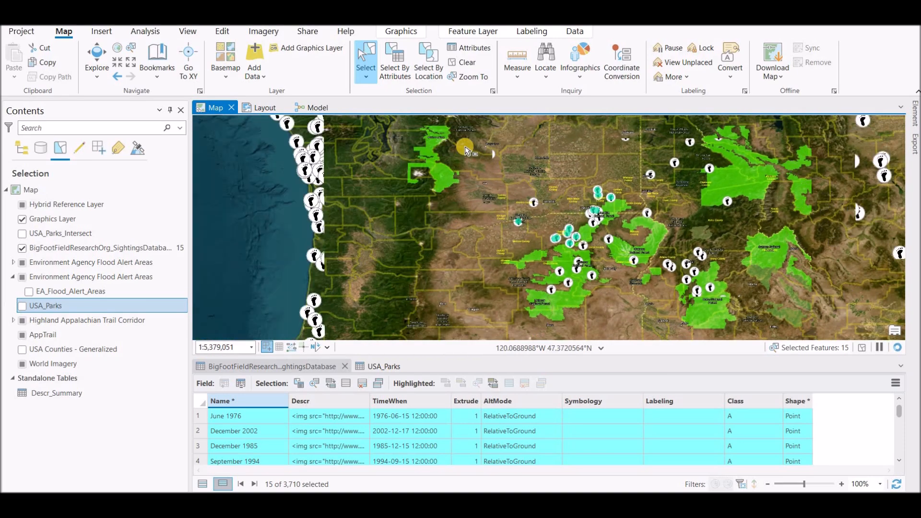
{"action": "left_click_drag", "start_coordinate": [475, 172], "coordinate": [506, 140]}
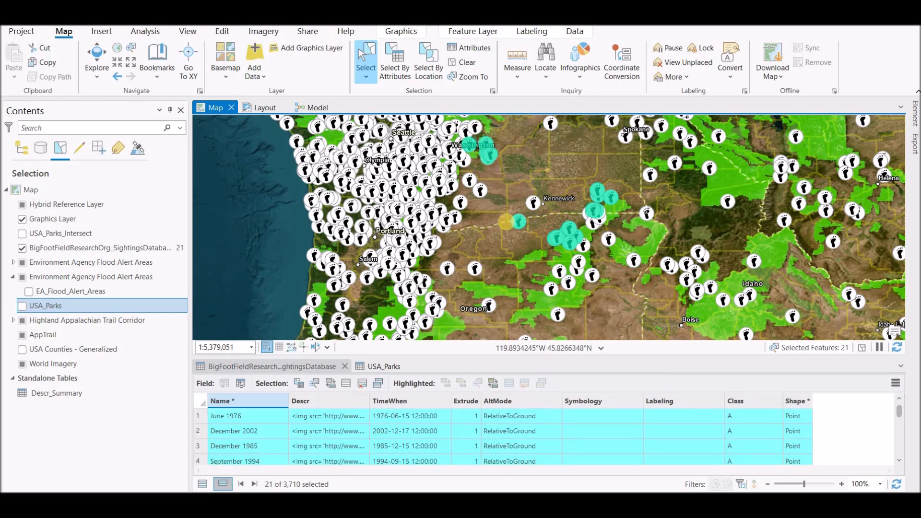